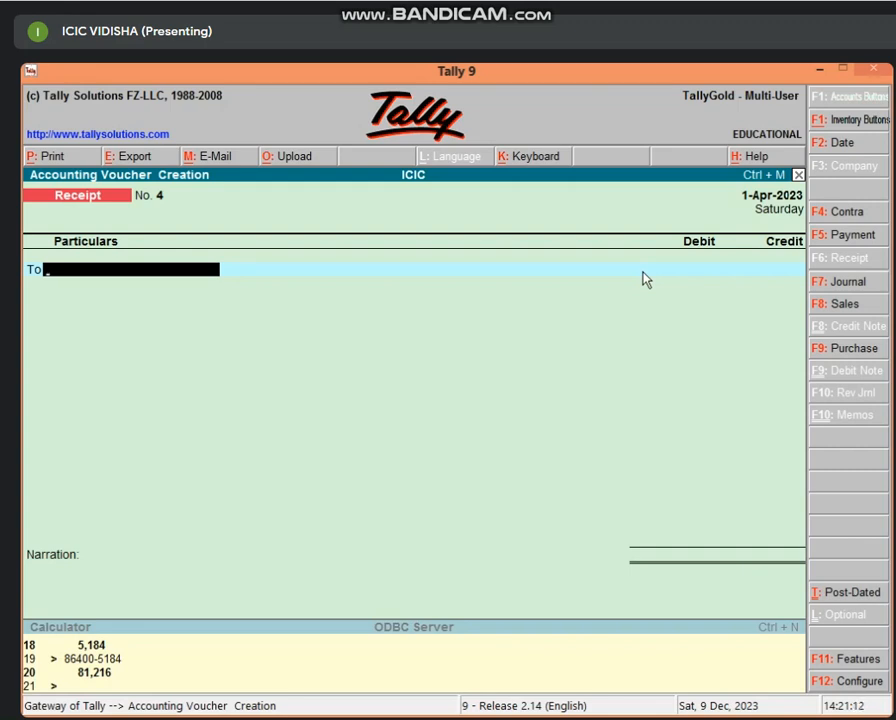
Step: Start a purchase entry in voucher mode without a reference and credit Cash with 15,000
key(F8)
key(F9)
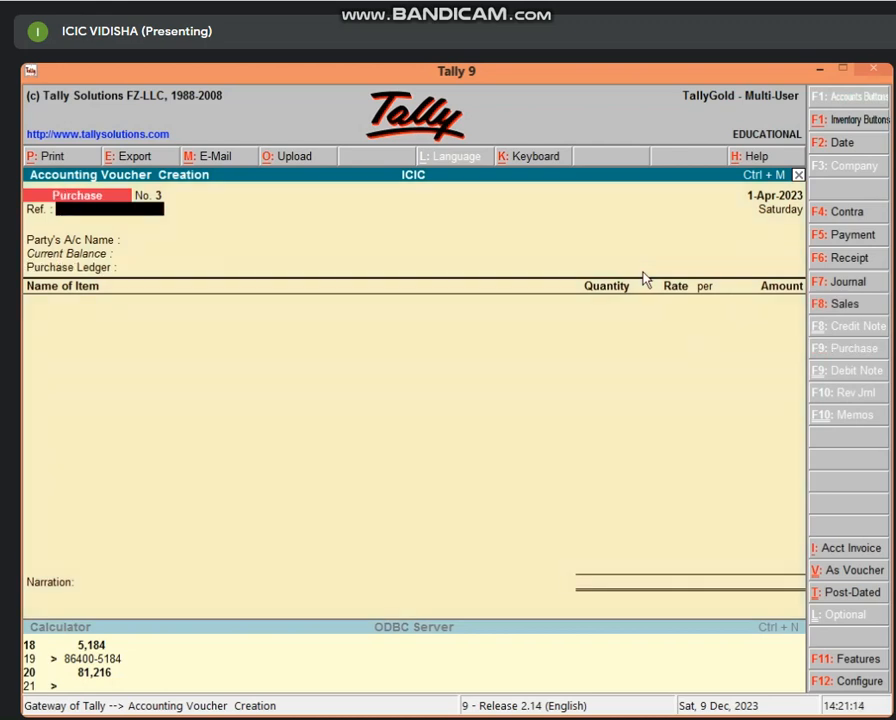
click(848, 572)
key(Return)
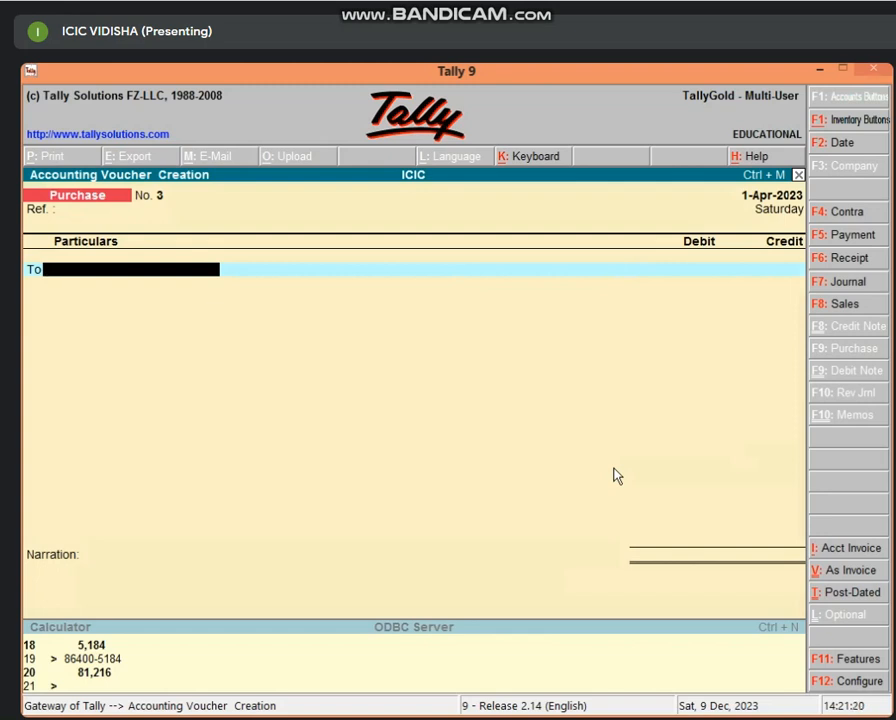
text(CAS)
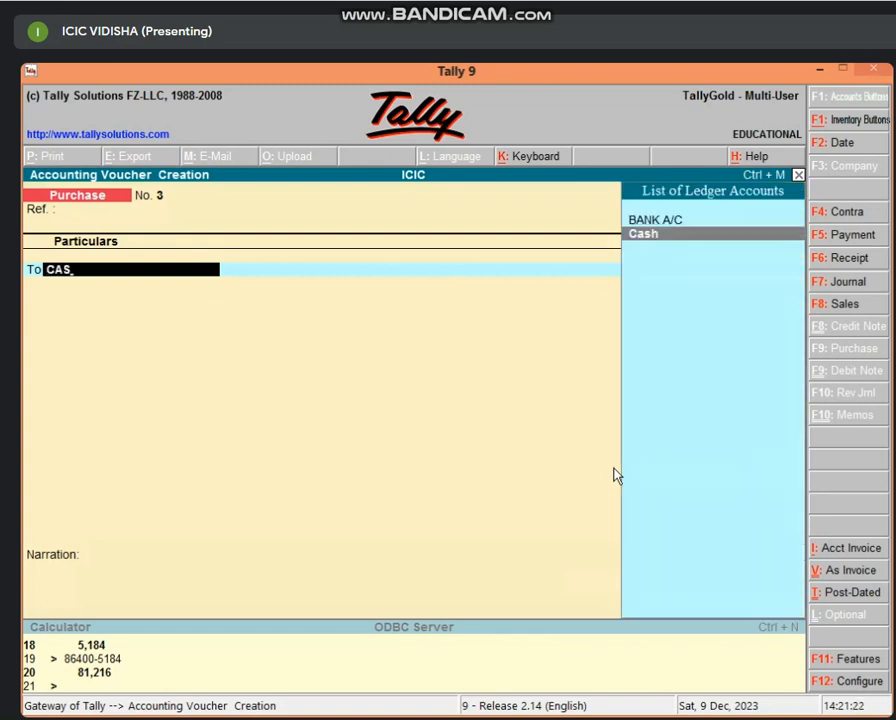
key(Return)
text(15,0)
text(000)
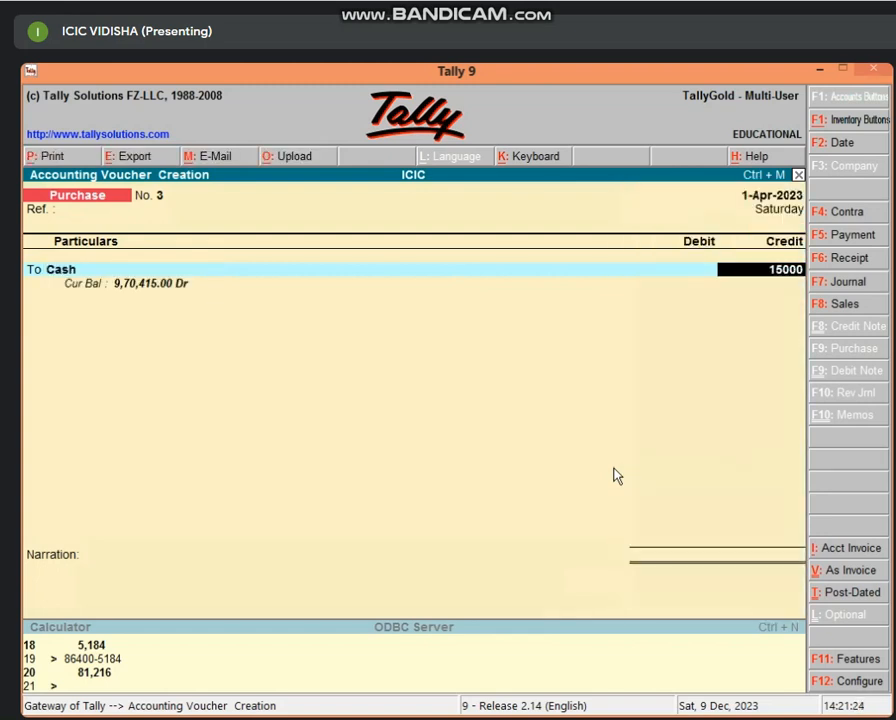
key(Return)
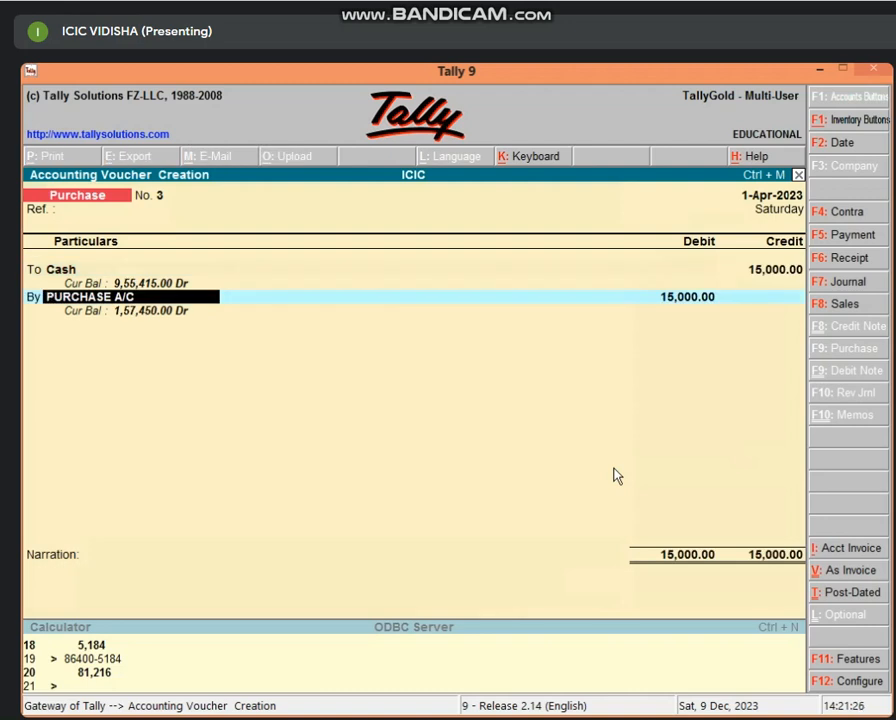
Step: Debit PURCHASE A/C with 15,000, accept the purchase voucher without a narration and return to the Gateway of Tally
key(Return)
key(Escape)
key(Return)
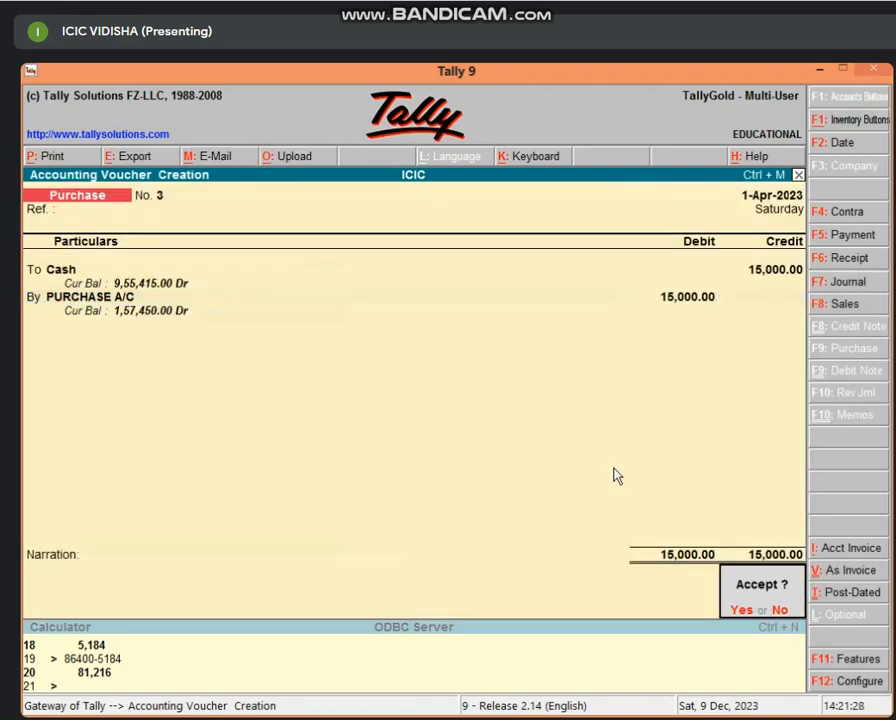
key(Return)
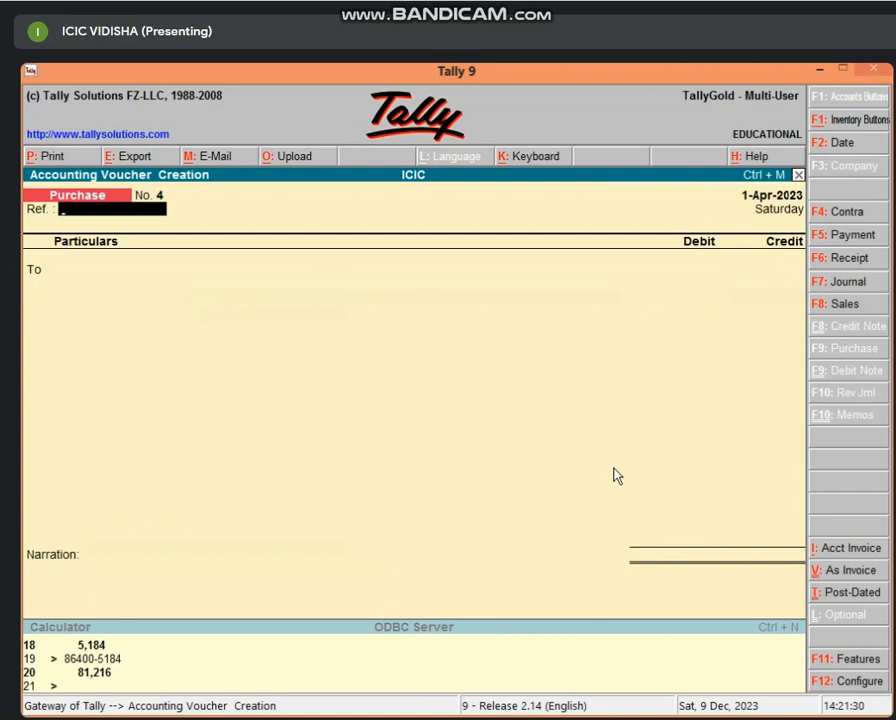
key(Escape)
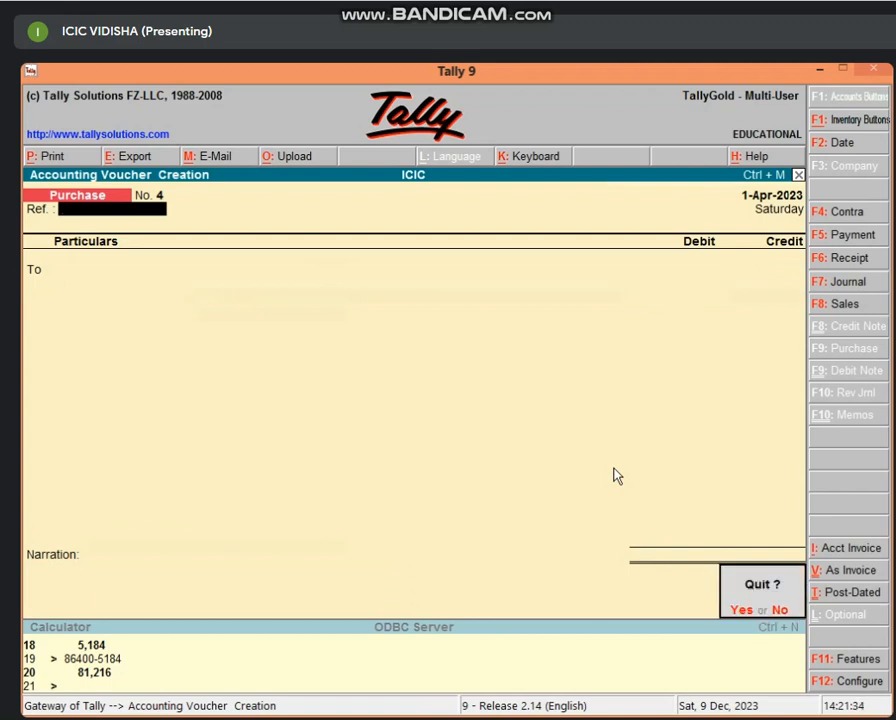
key(y)
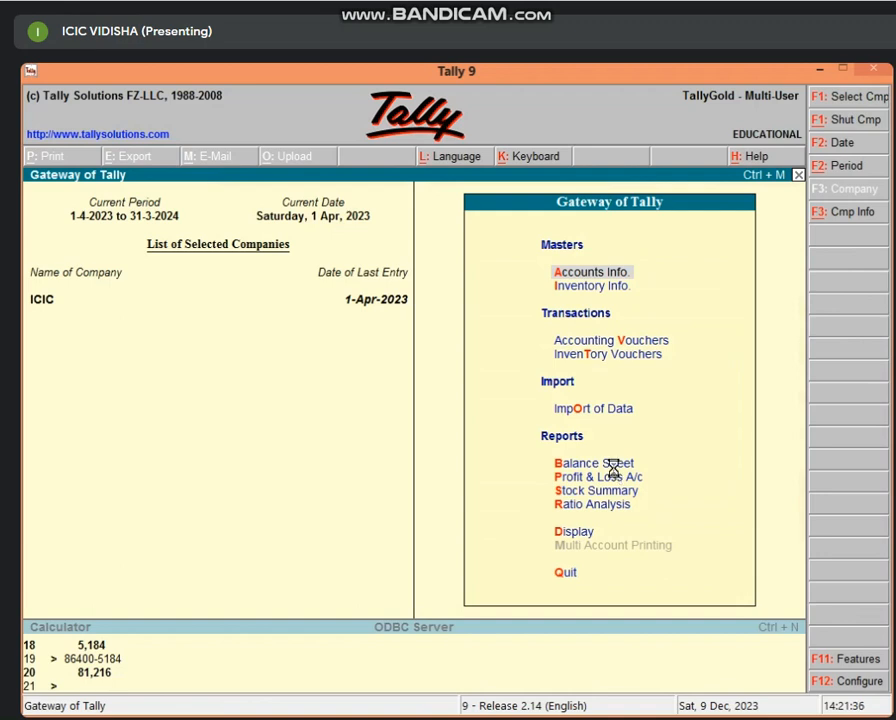
Step: Start a contra voucher and credit Cash with 15,000
key(v)
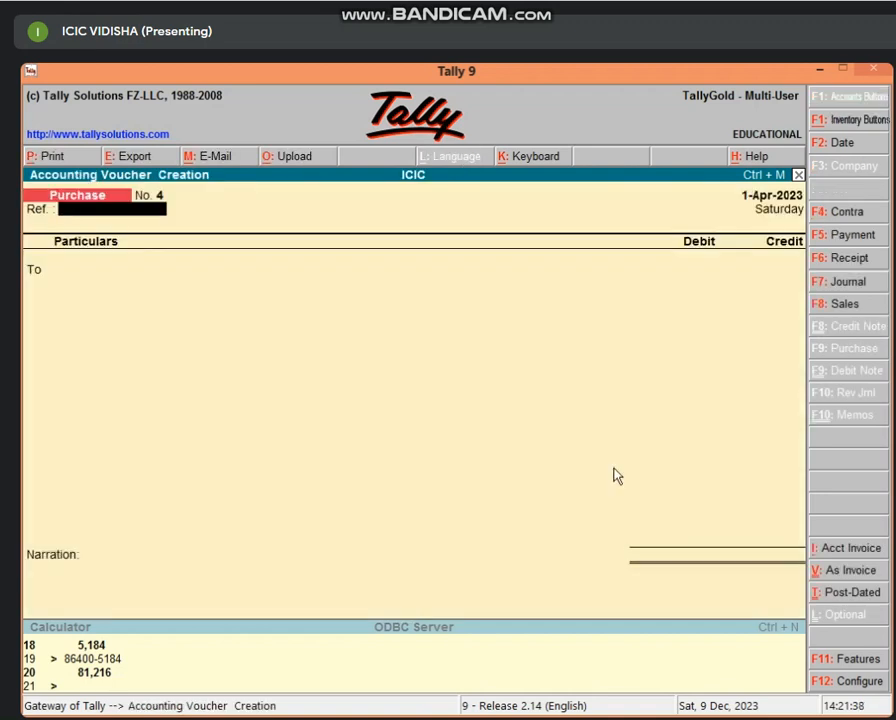
key(F4)
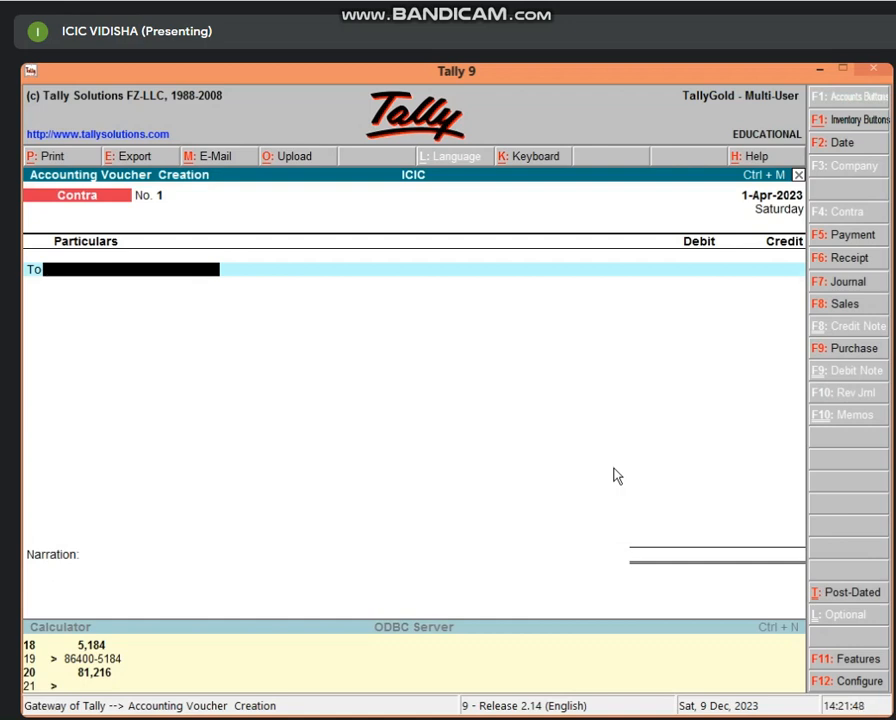
text(CAS)
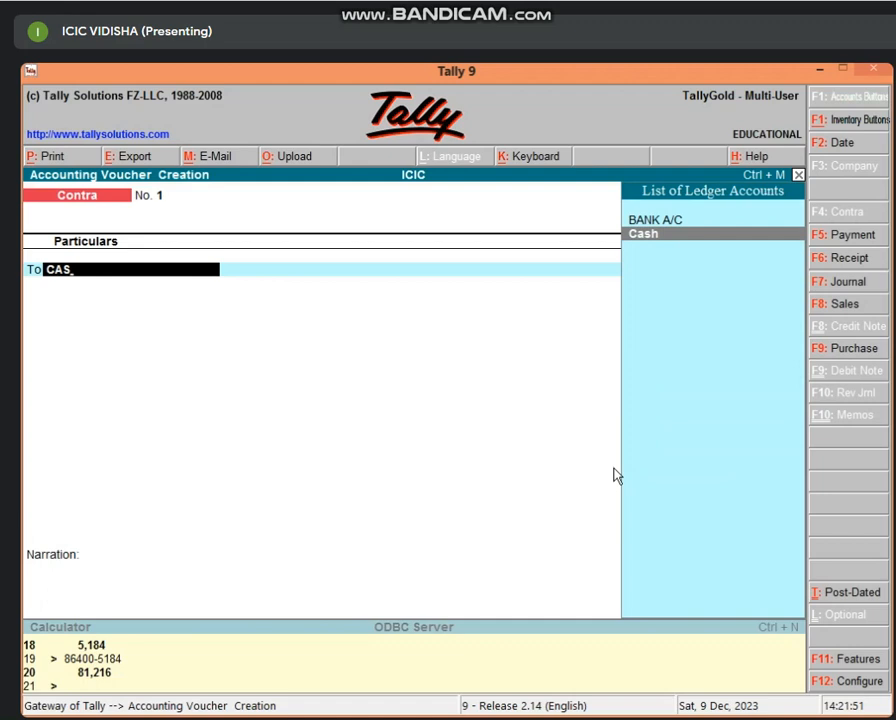
key(Return)
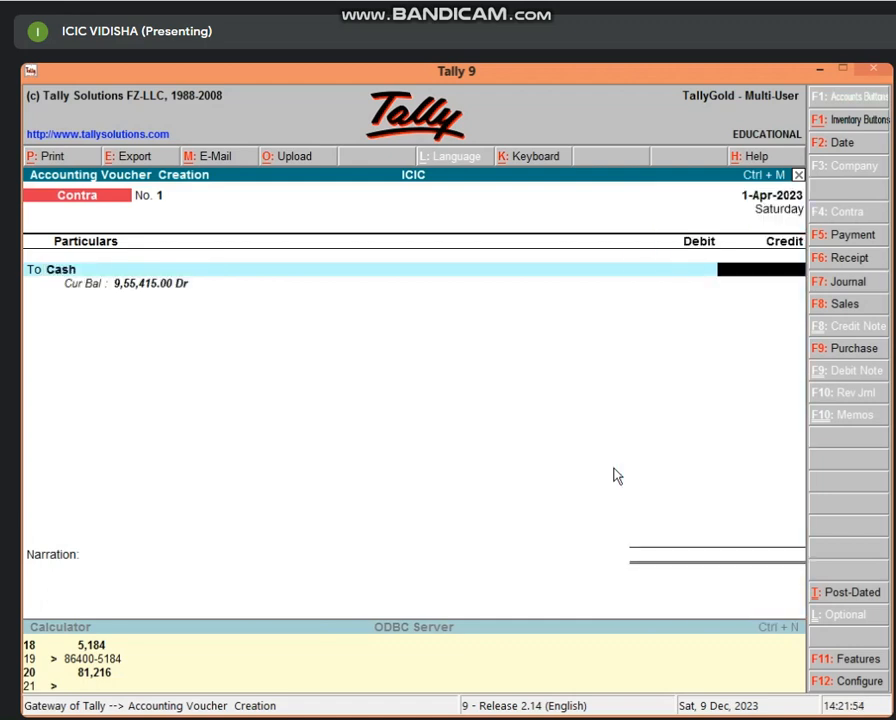
text(15000)
key(Return)
Step: Debit BANK A/C with 15,000, accept the contra voucher without a narration and return to the Gateway of Tally
text(BA)
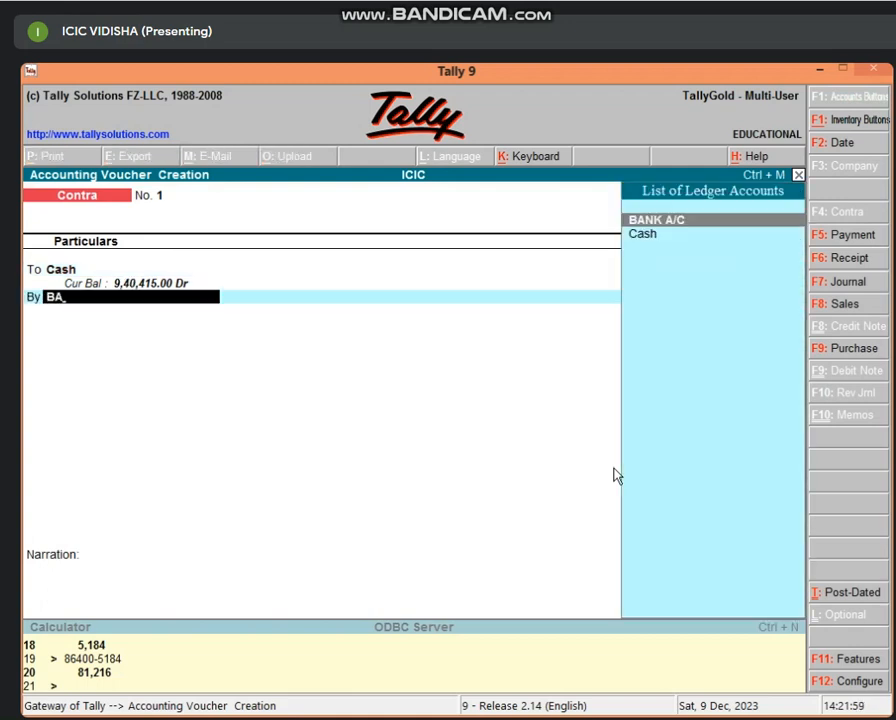
key(Return)
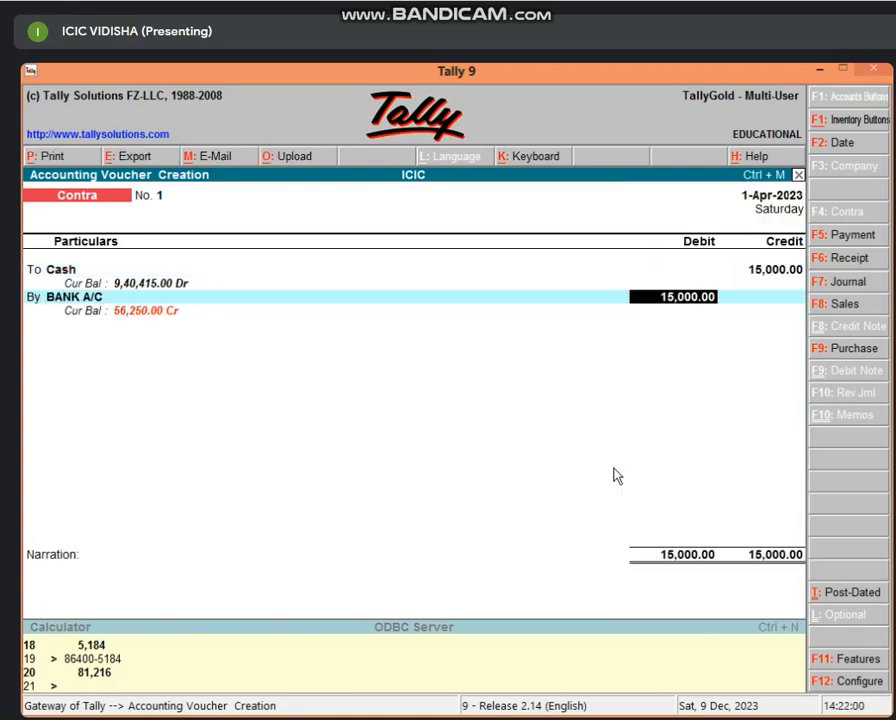
key(Return)
key(Return)
key(Return)
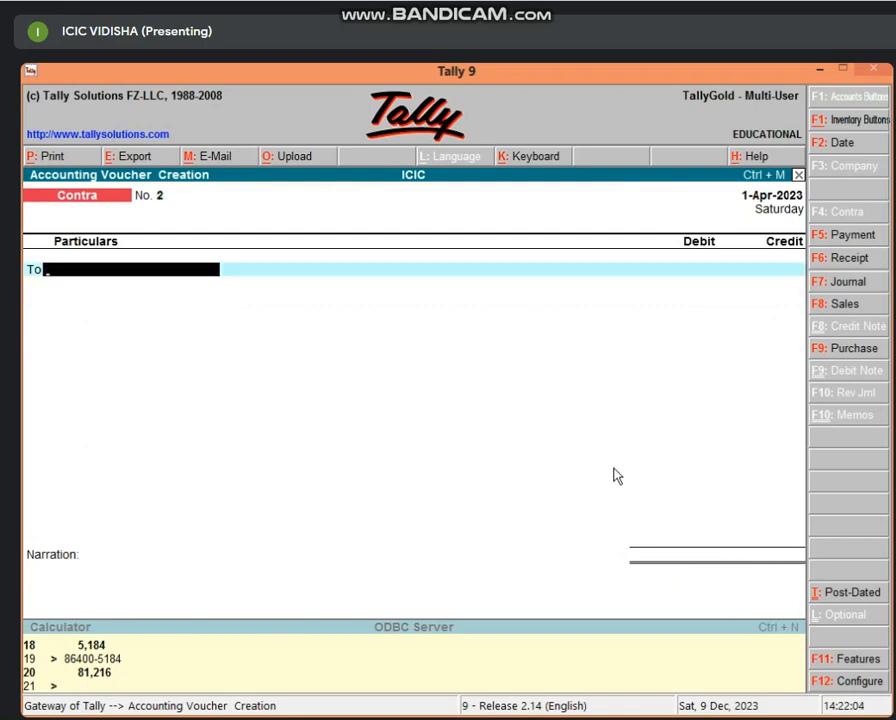
key(Escape)
key(Return)
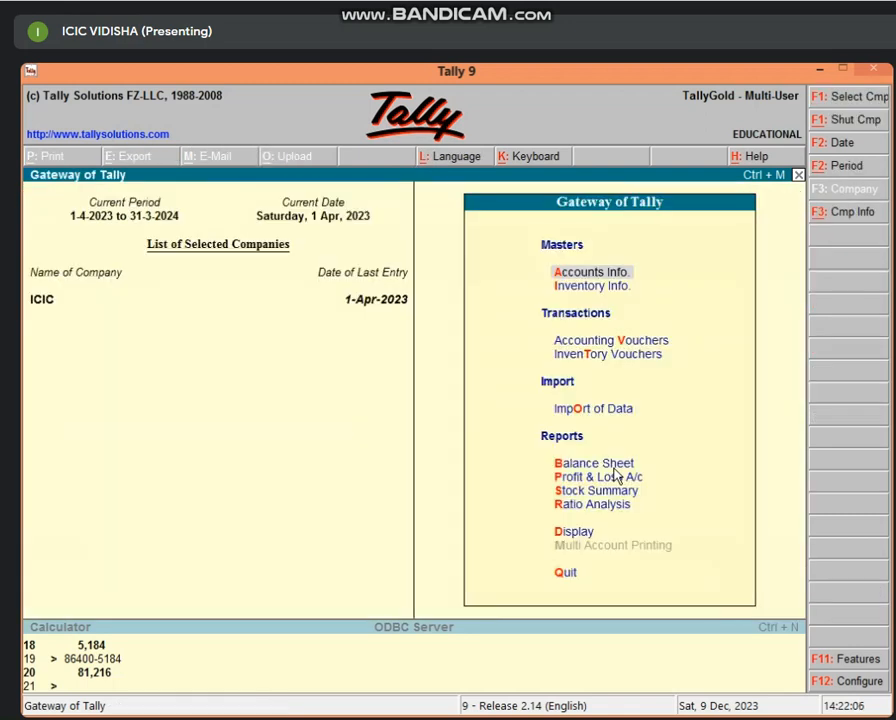
Step: Review the liabilities and assets in the company's Balance Sheet, then close the report
key(b)
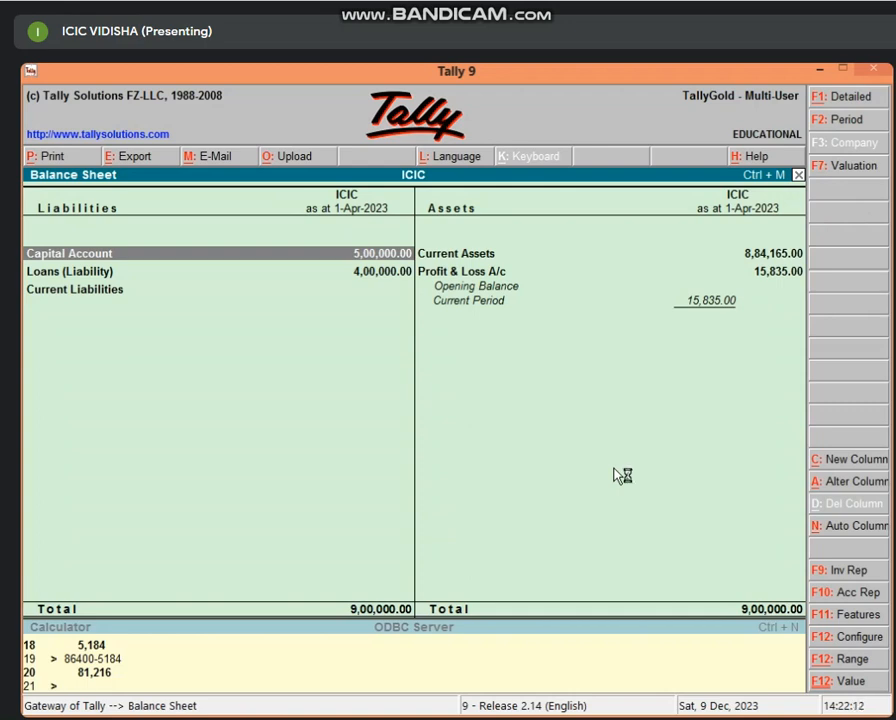
key(Down)
key(Down)
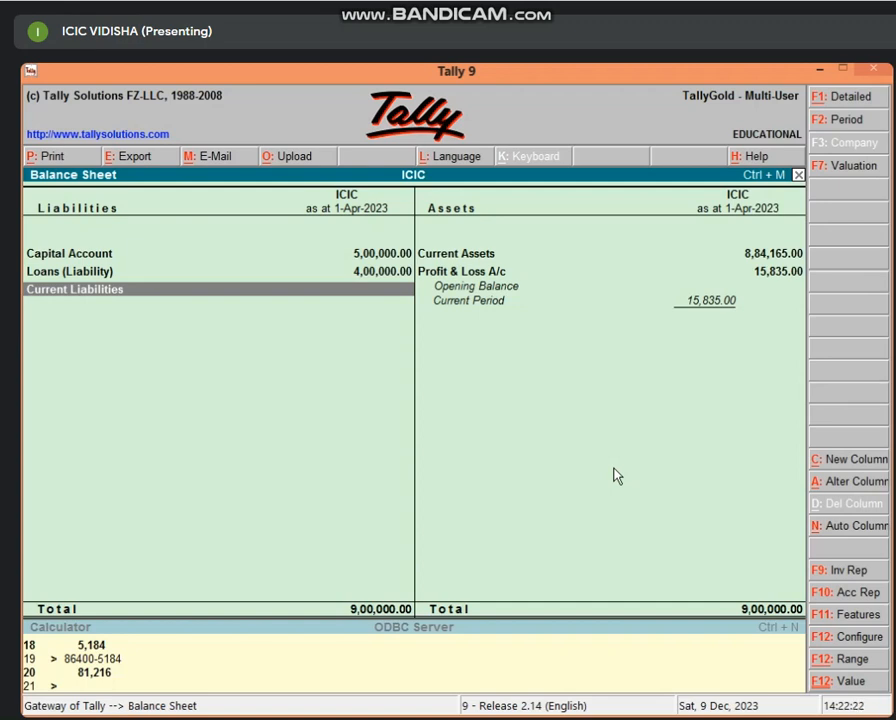
key(Up)
key(Up)
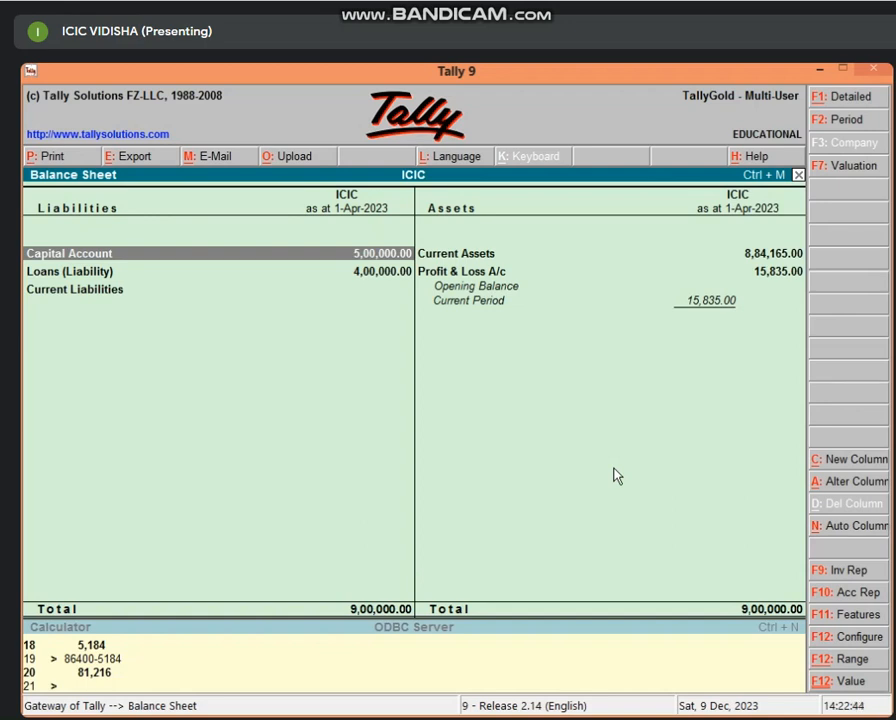
key(Escape)
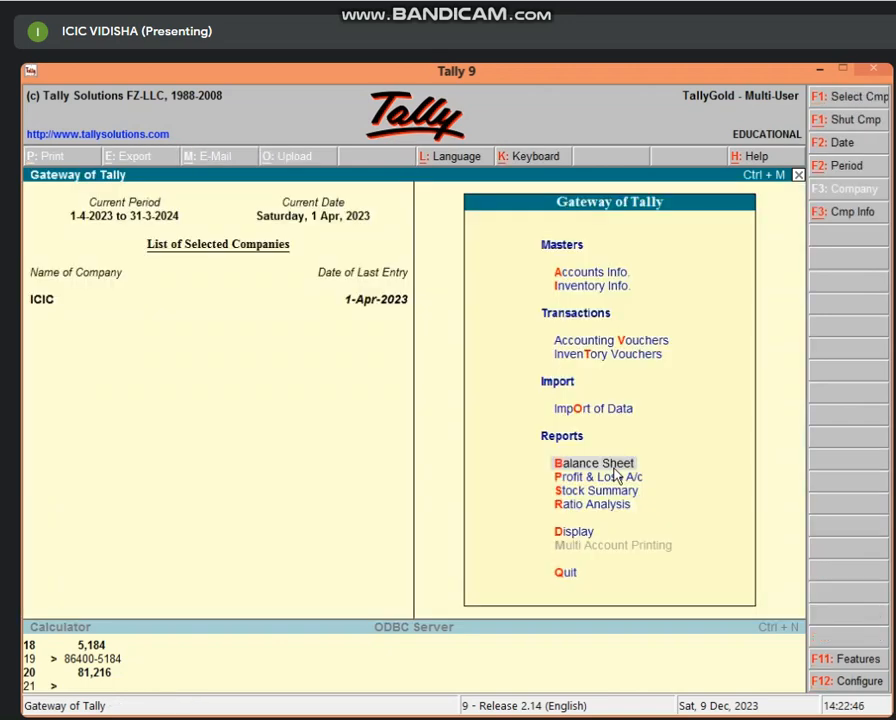
Step: Review the Profit & Loss A/c report and return to the Gateway of Tally without quitting
key(p)
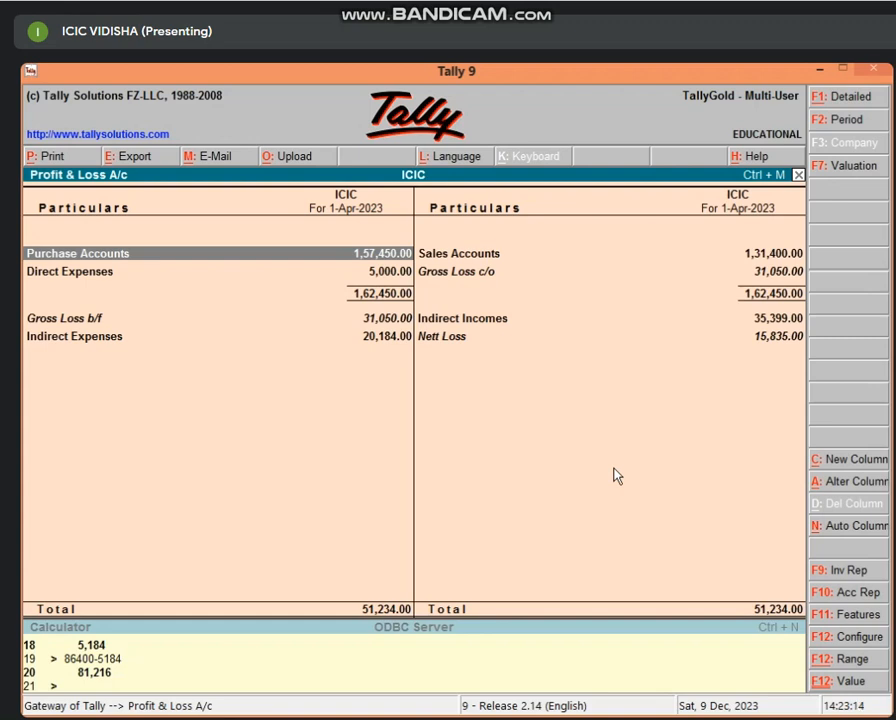
key(Escape)
key(Escape)
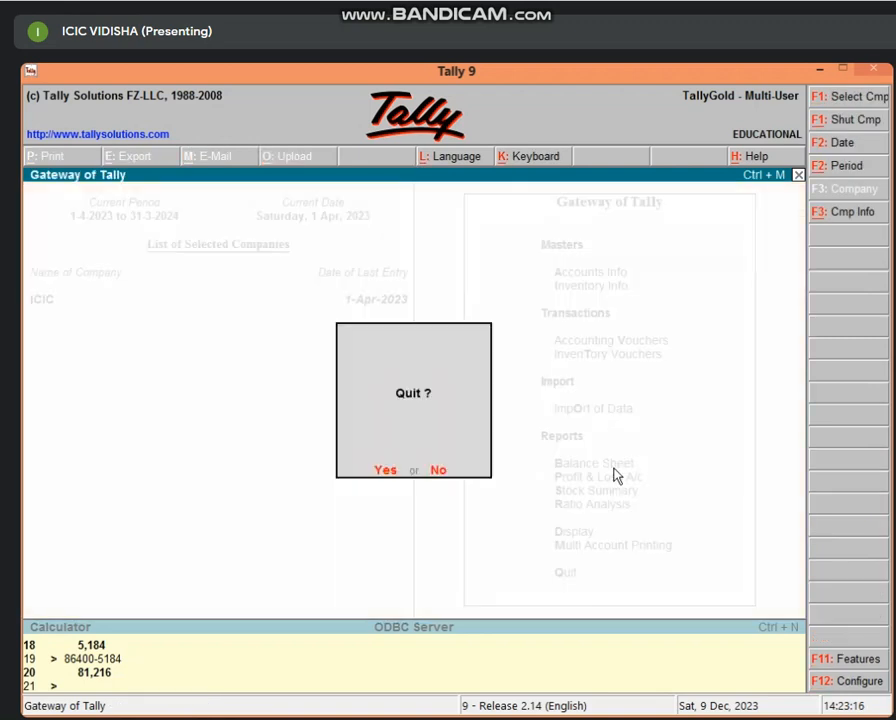
key(n)
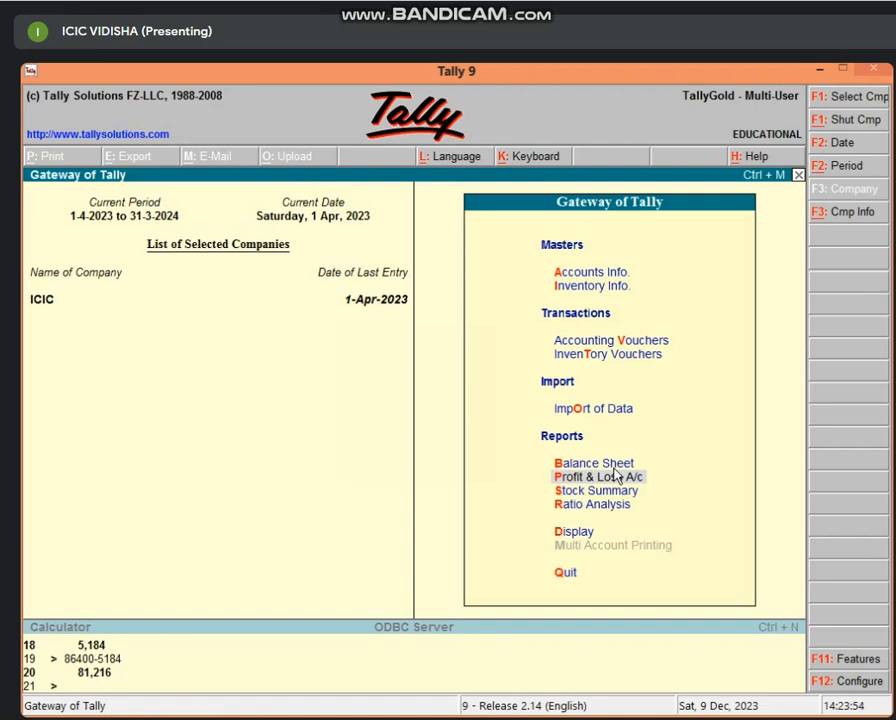
Step: Start a journal voucher and debit ADVERTISEMENT A/C with 5,000
key(v)
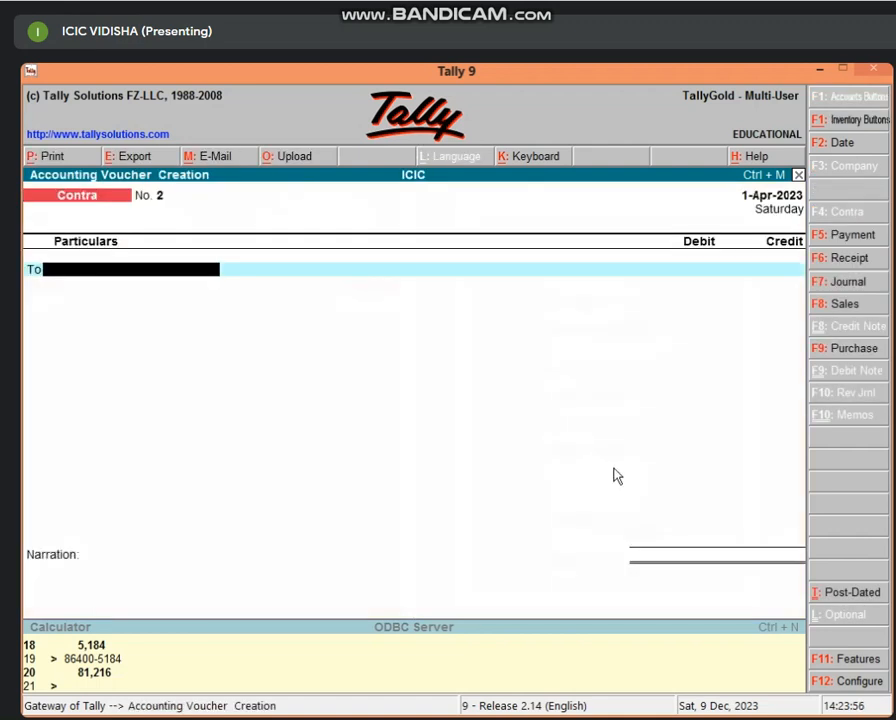
key(F7)
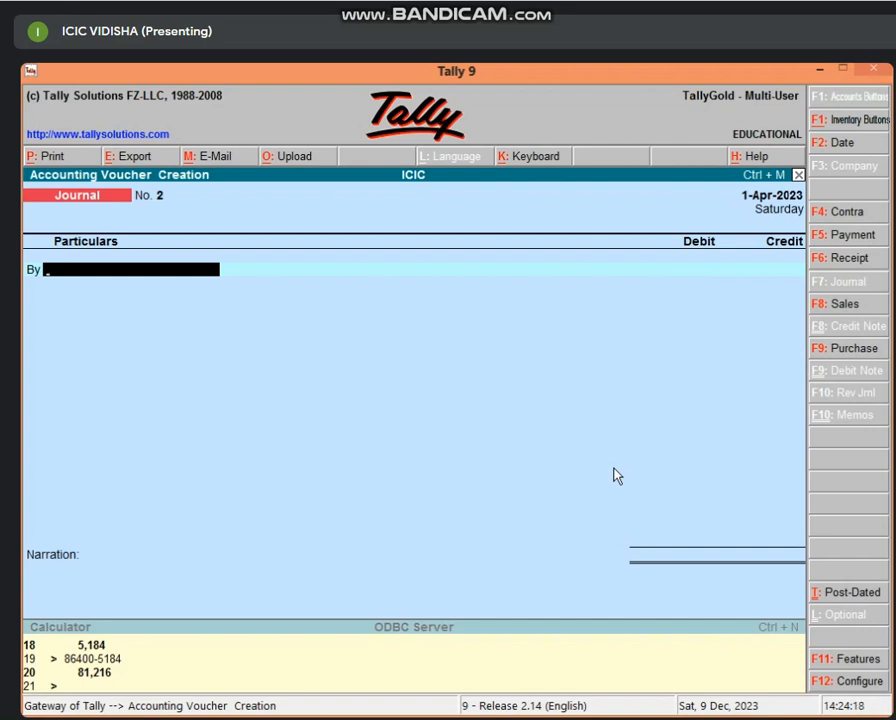
text(AD)
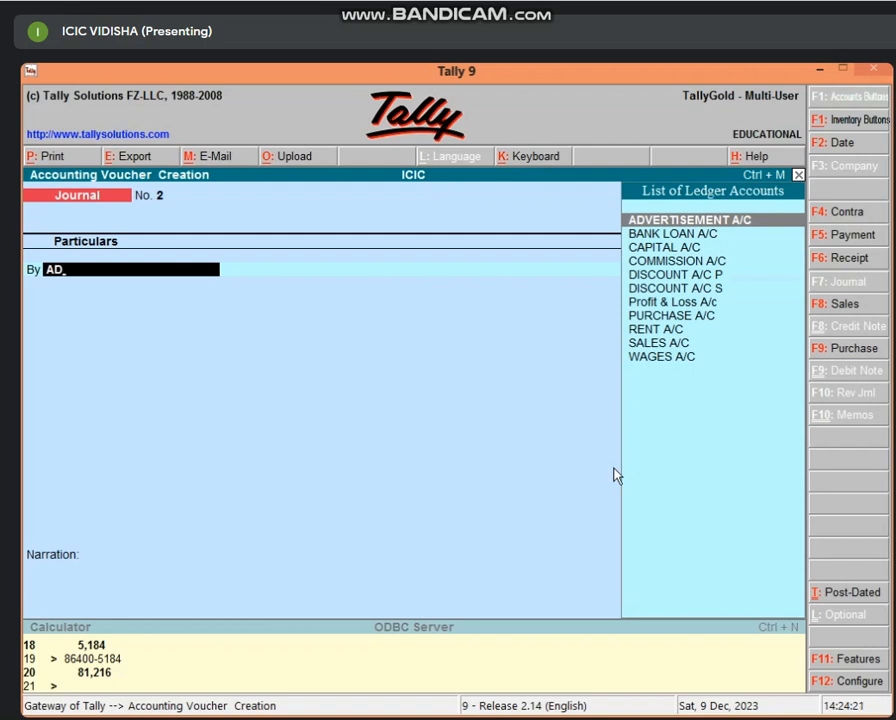
key(Return)
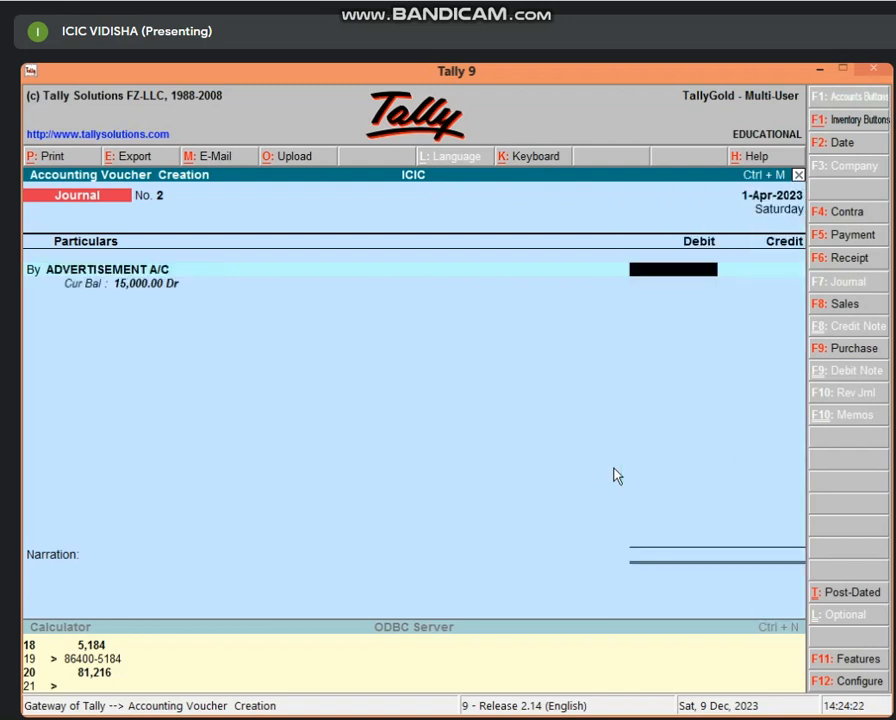
text(5000)
key(Return)
Step: Credit PURCHASE A/C with 5,000 and accept the journal voucher without a narration
key(Return)
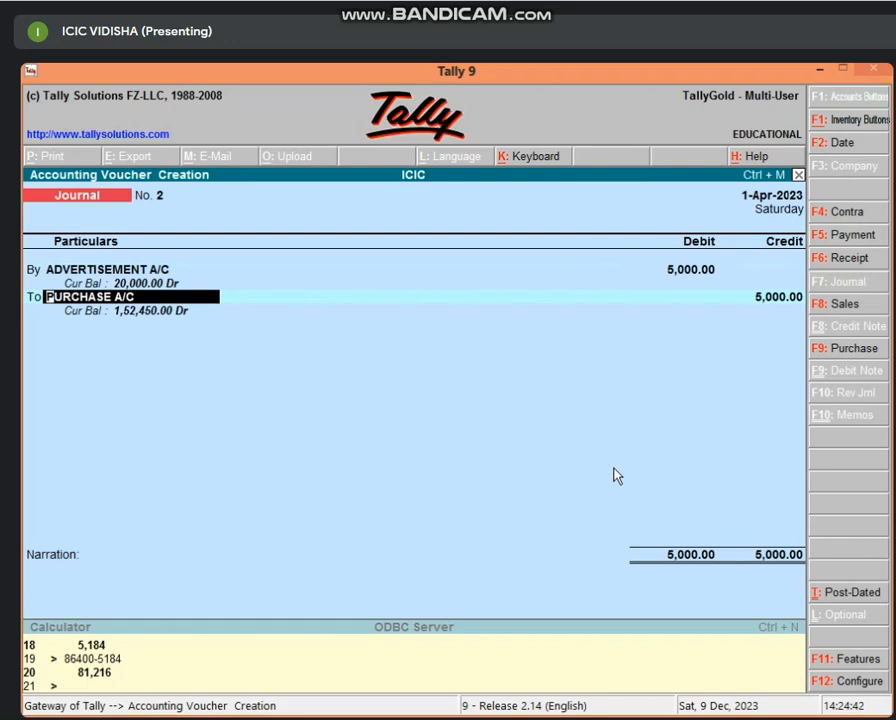
key(Return)
key(Return)
key(Return)
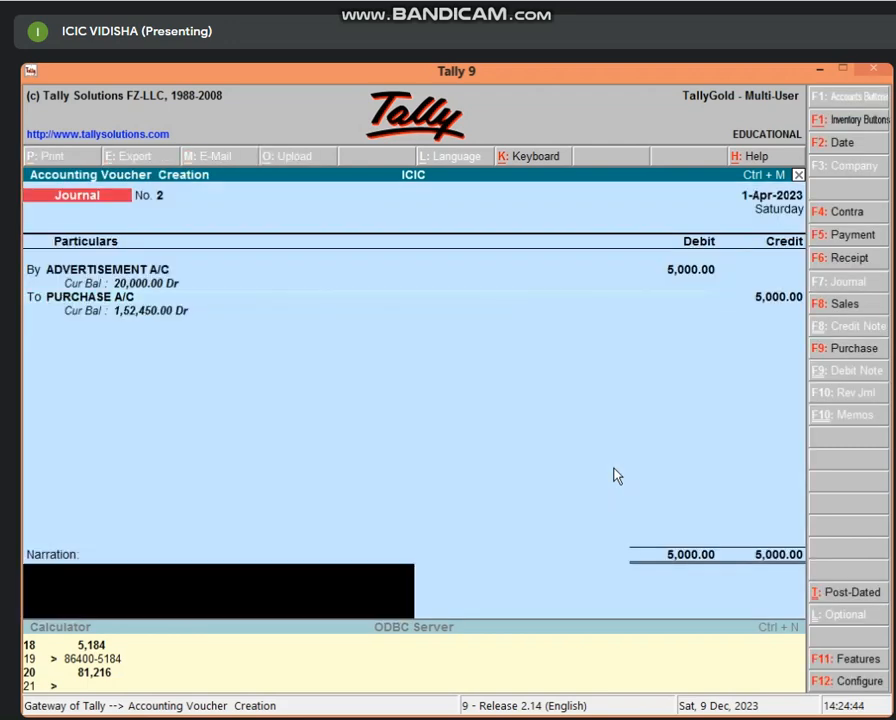
key(Return)
key(Return)
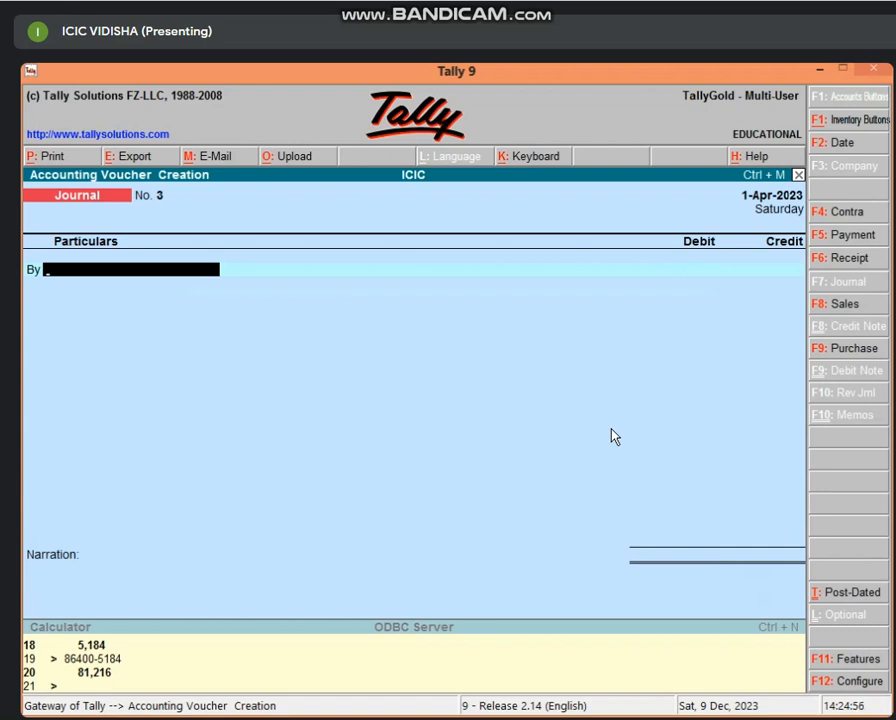
Step: Start a payment voucher and debit ADVERTISEMENT A/C with 5,000
key(F5)
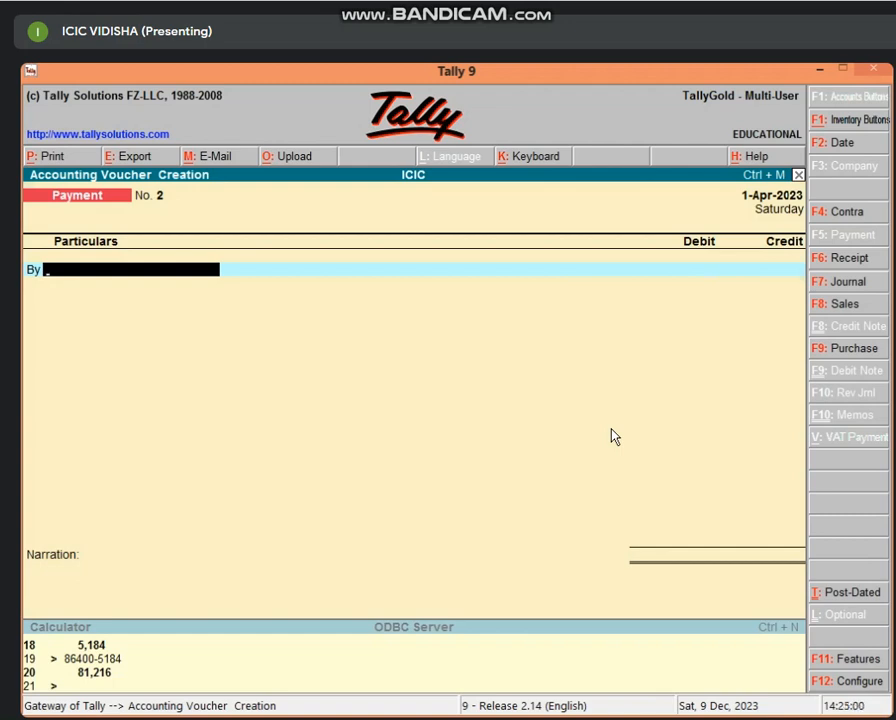
text(AD)
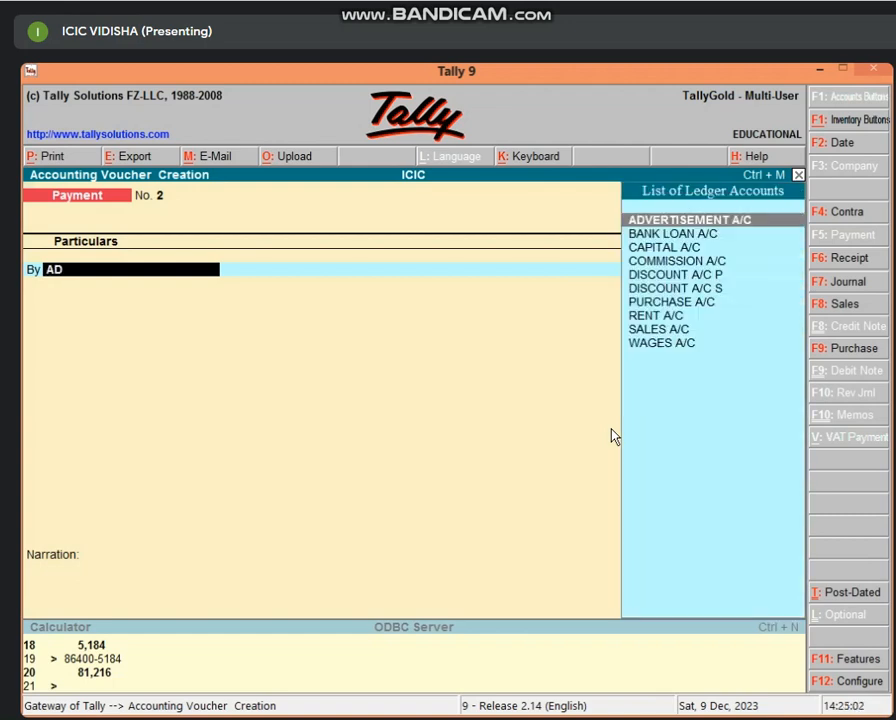
key(Return)
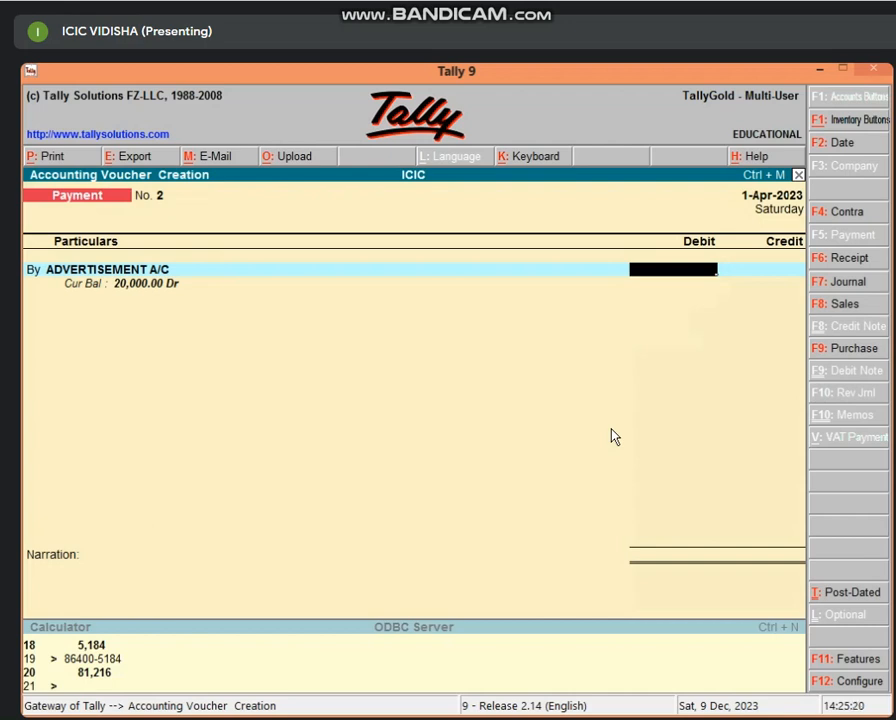
text(5000)
key(Return)
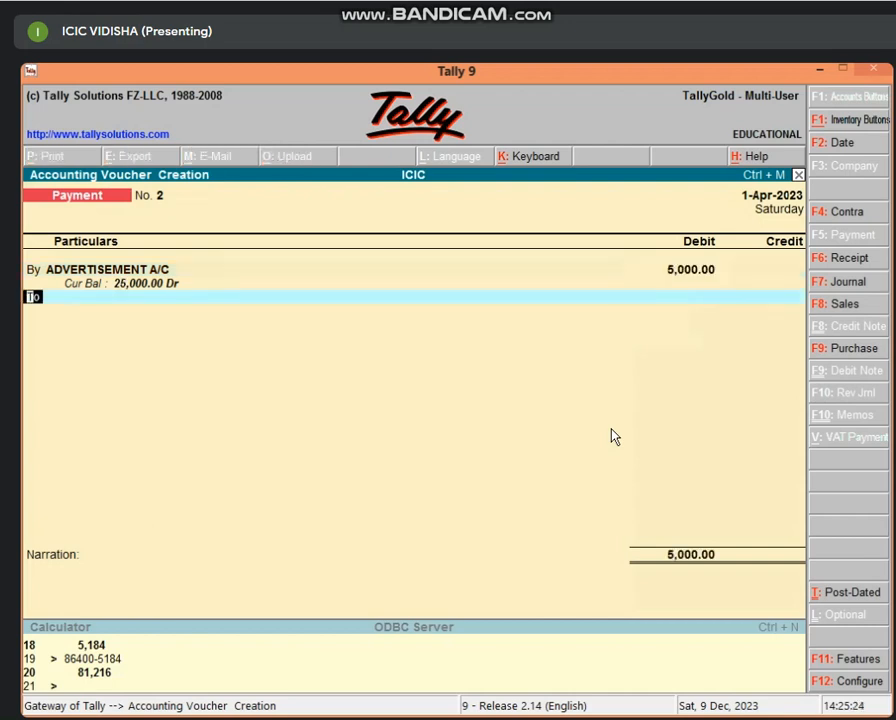
Step: Credit Cash with 5,000 and accept the payment voucher without a narration
key(Return)
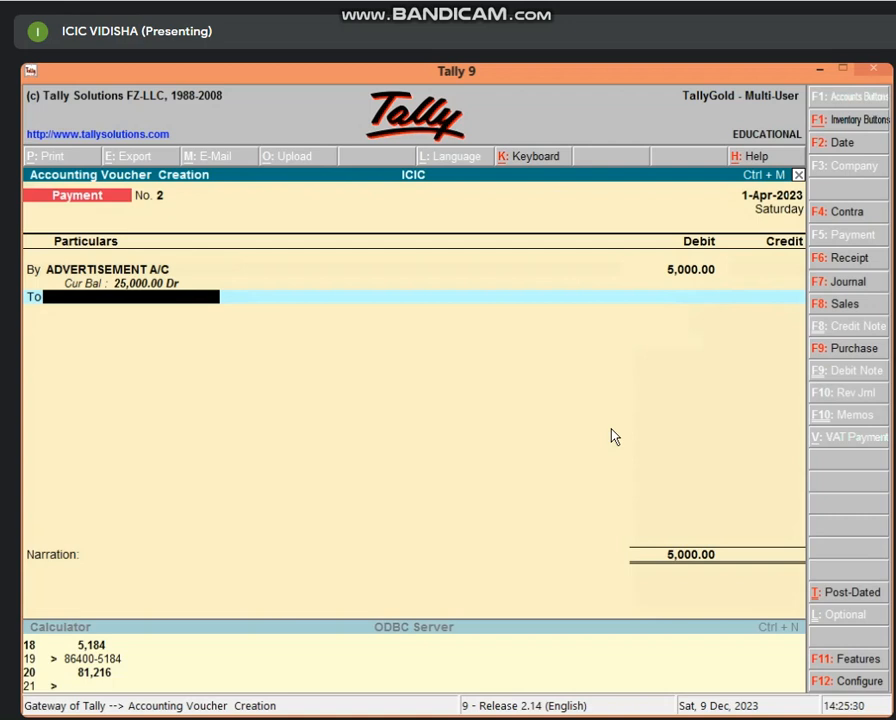
text(CAS)
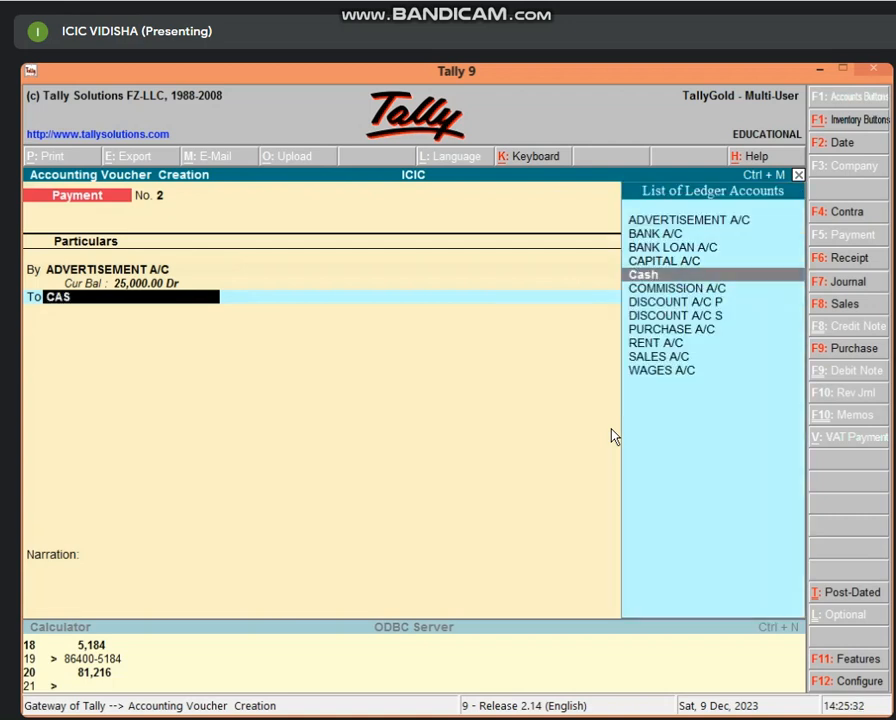
key(Return)
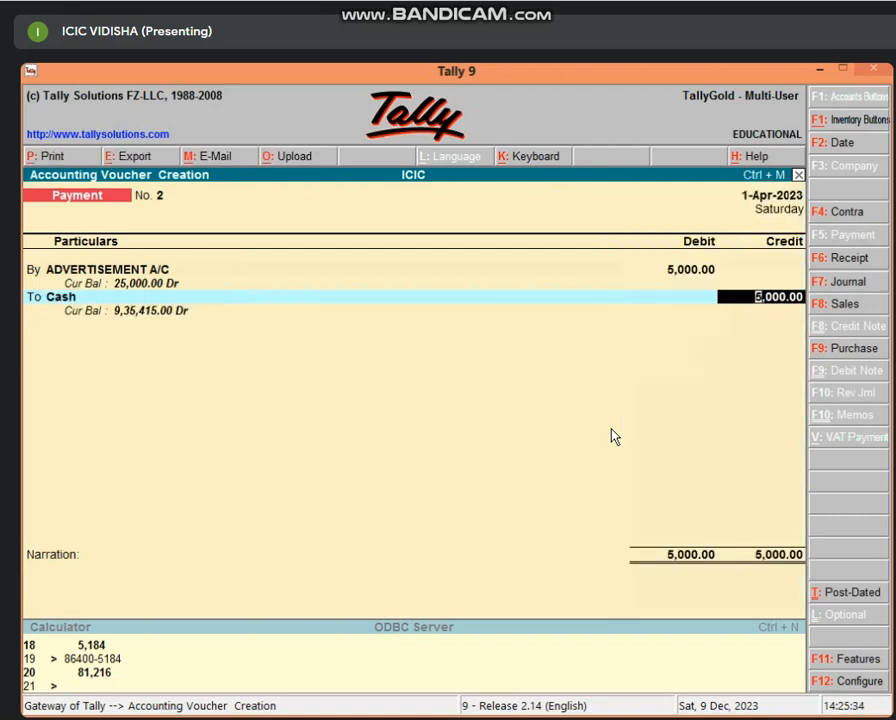
key(Return)
key(Return)
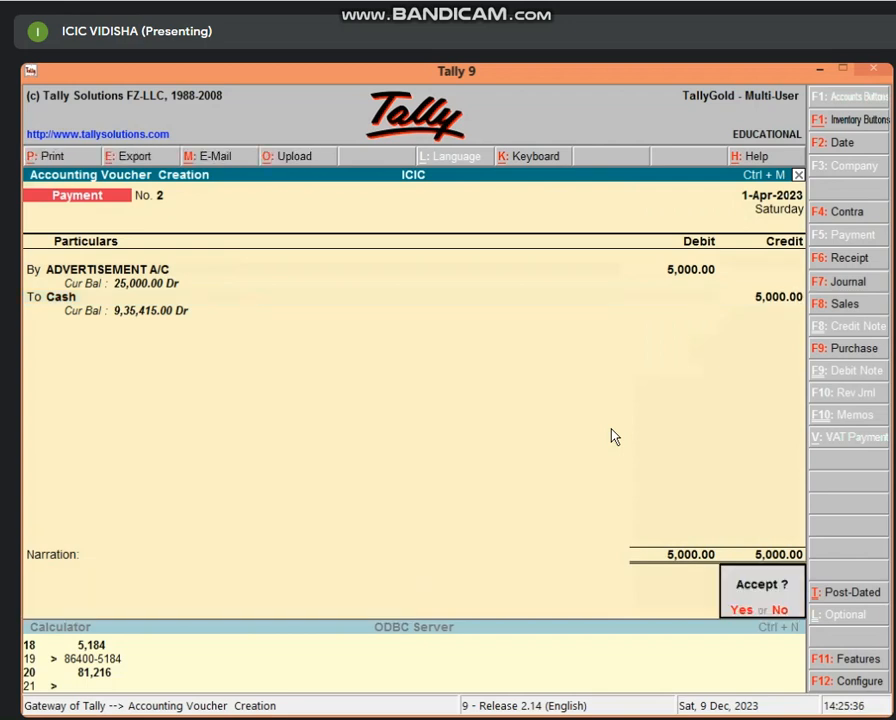
key(Return)
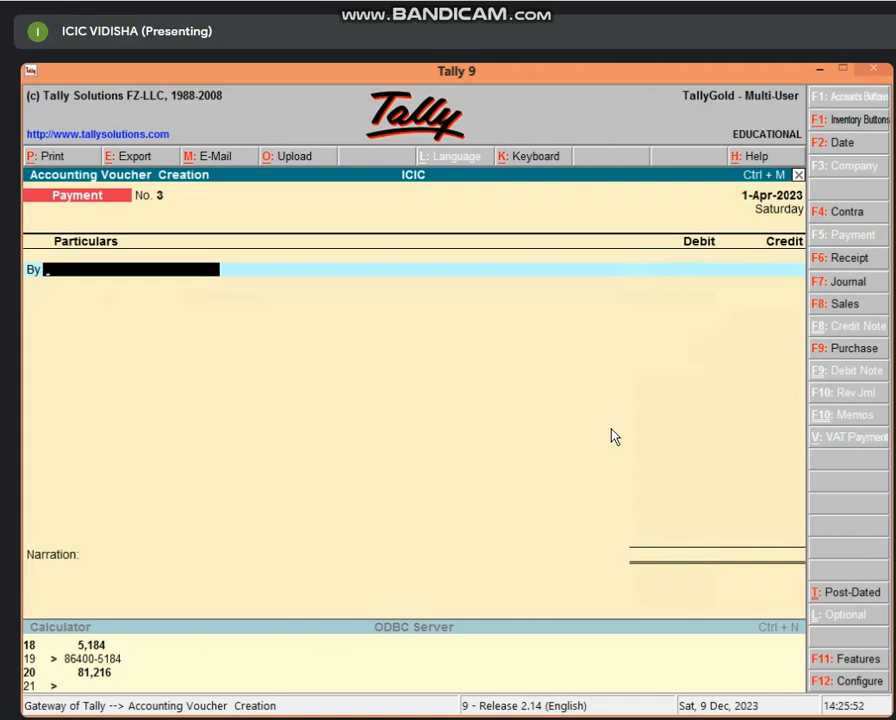
Step: Start a journal voucher and create the ledger LOSS BY FIRE A/C under Indirect Expenses for its debit entry
key(F7)
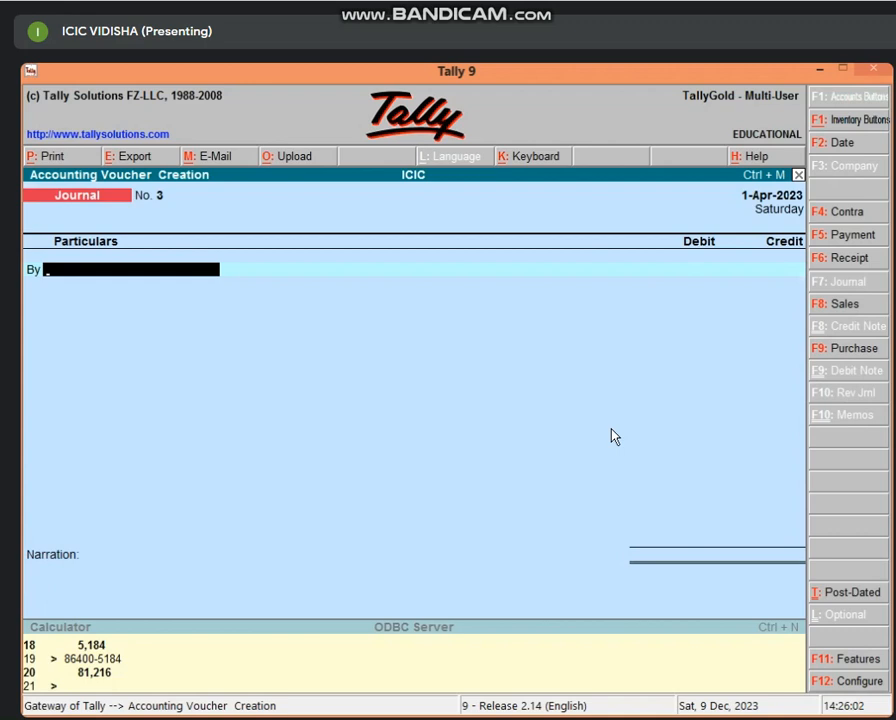
key(alt+c)
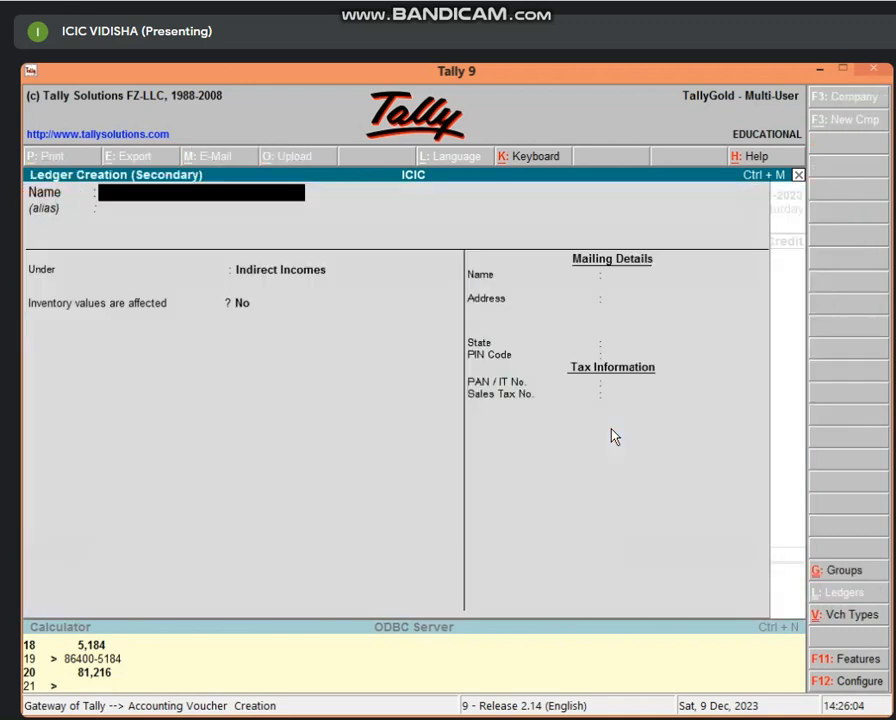
text(LOSS)
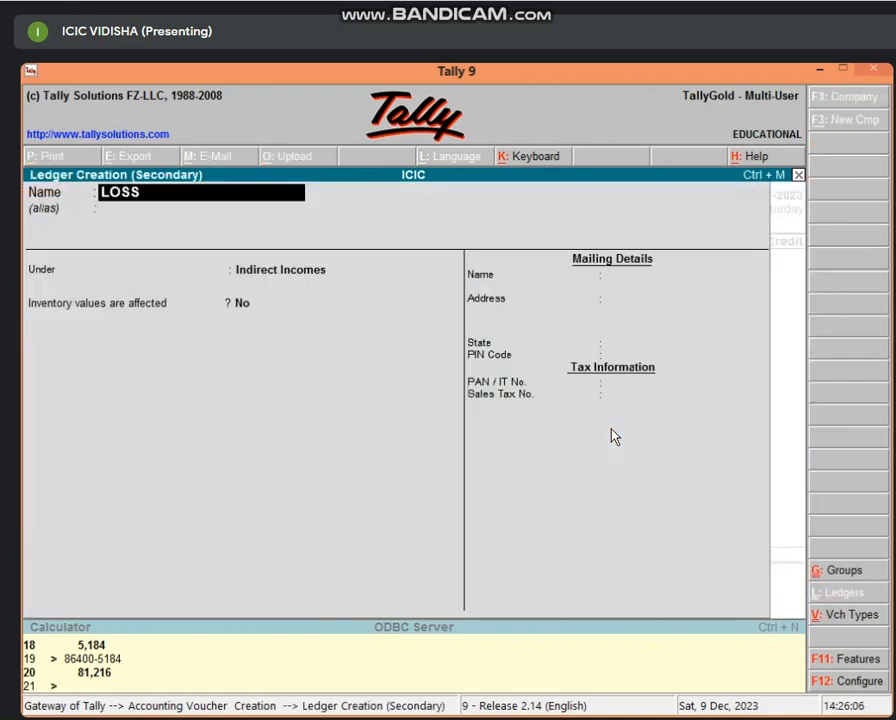
text( BY FIRE A/C)
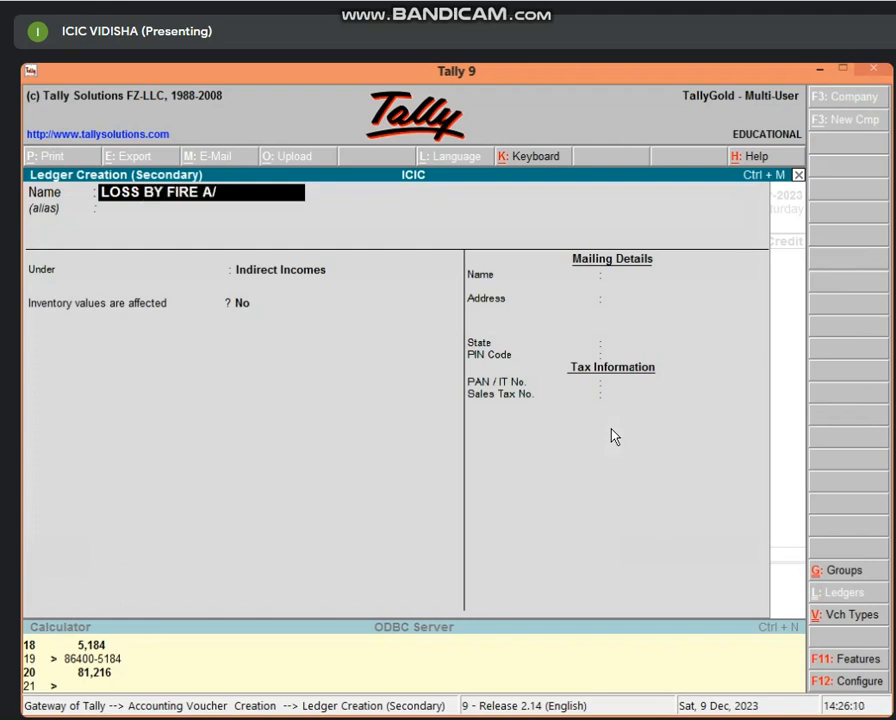
key(Return)
key(Return)
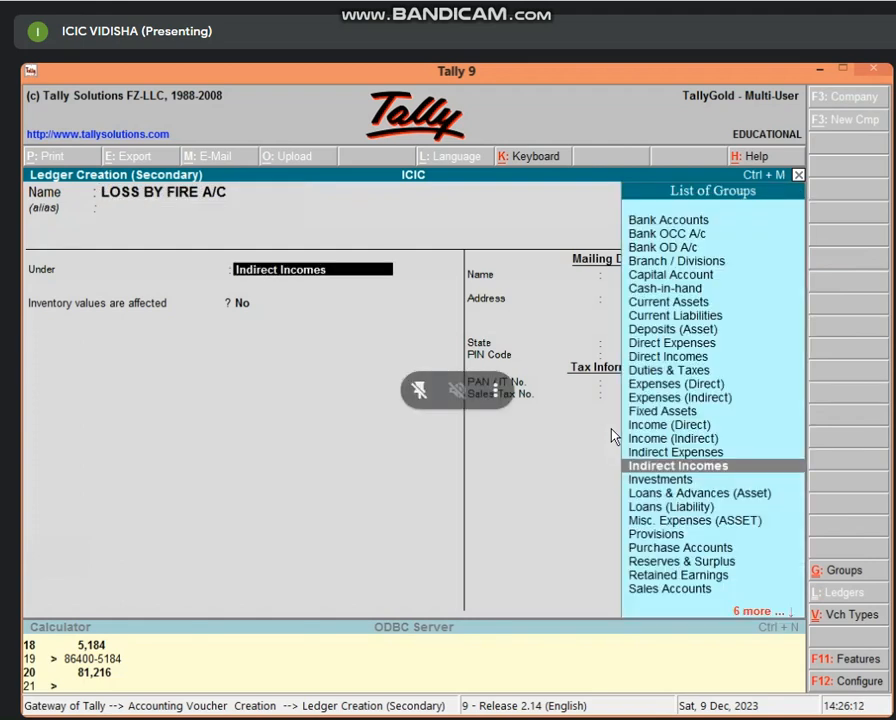
text(IND)
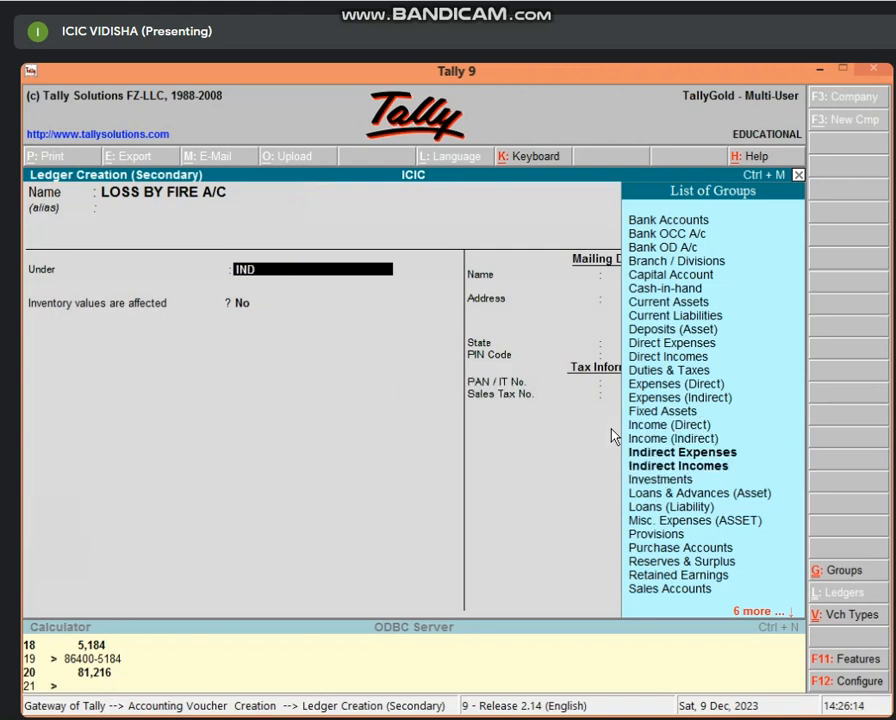
key(Return)
key(Return)
key(Return)
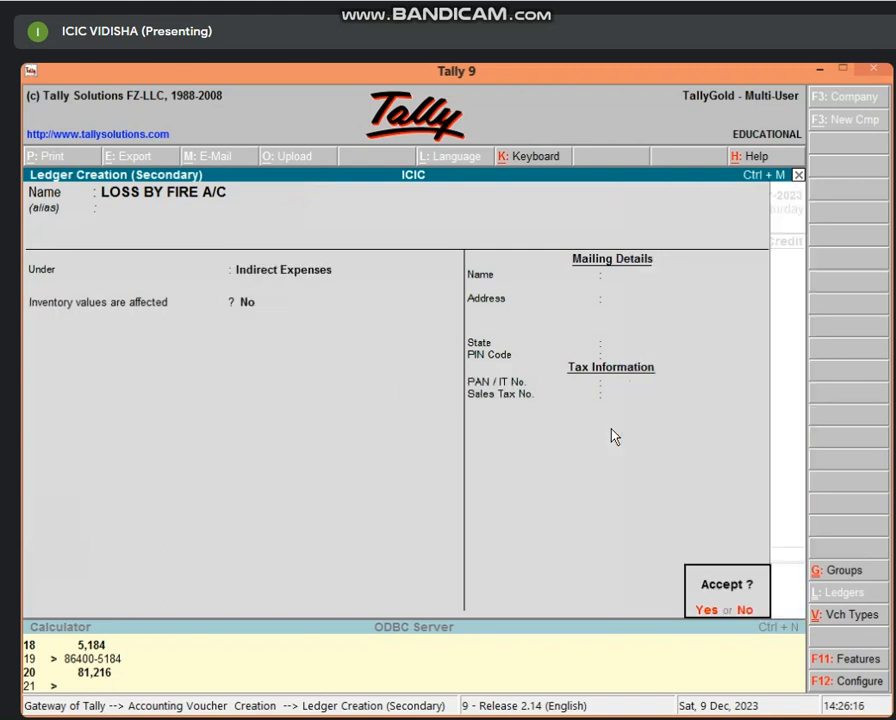
Step: Debit LOSS BY FIRE A/C and credit PURCHASE A/C with 5,000, and accept the journal voucher without a narration
text(5000)
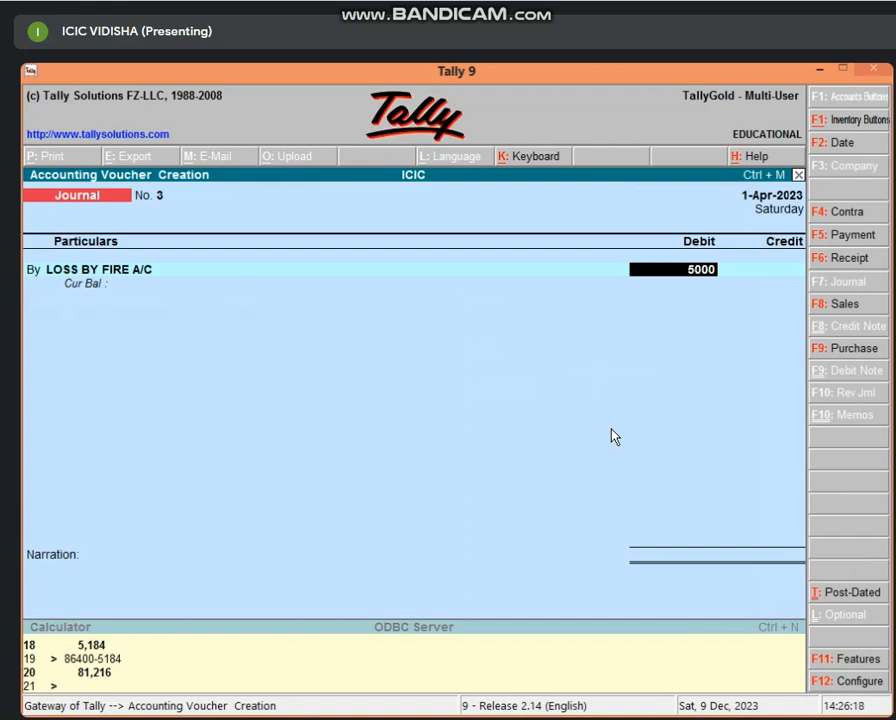
key(Return)
key(Return)
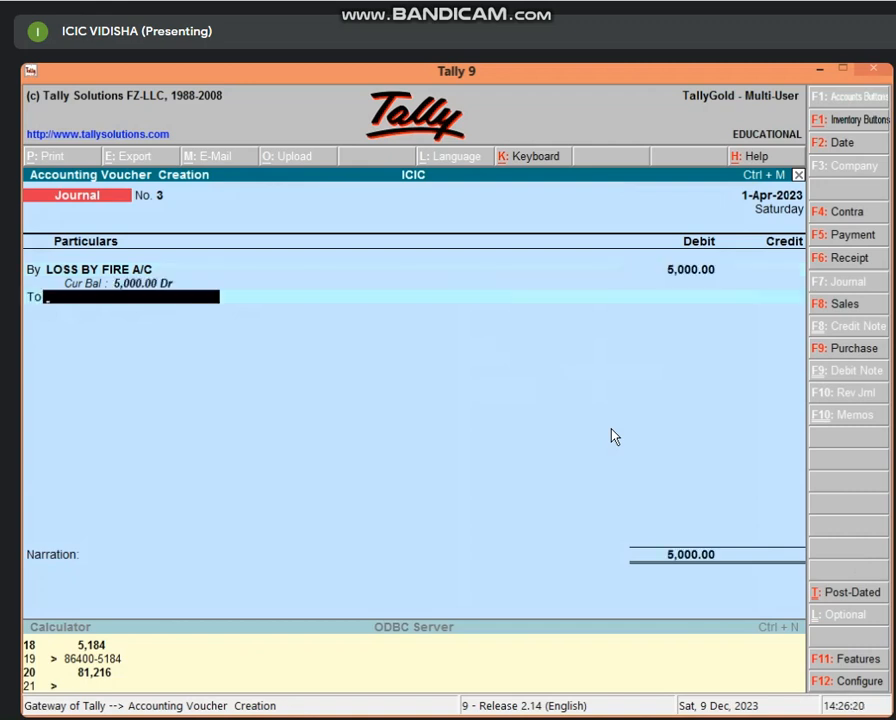
text(PU)
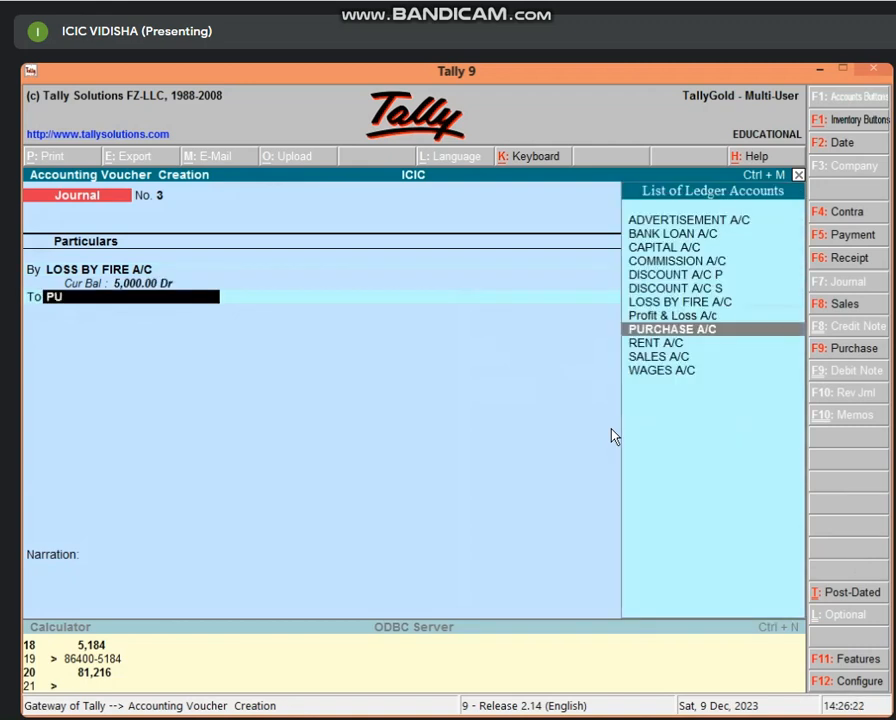
key(Return)
key(Return)
key(Return)
key(Return)
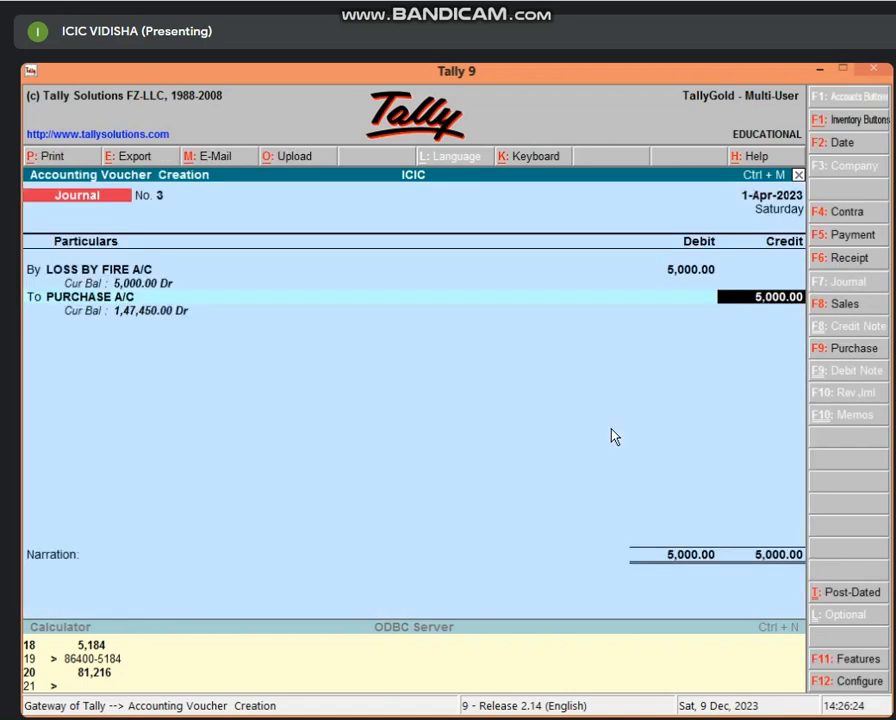
key(Return)
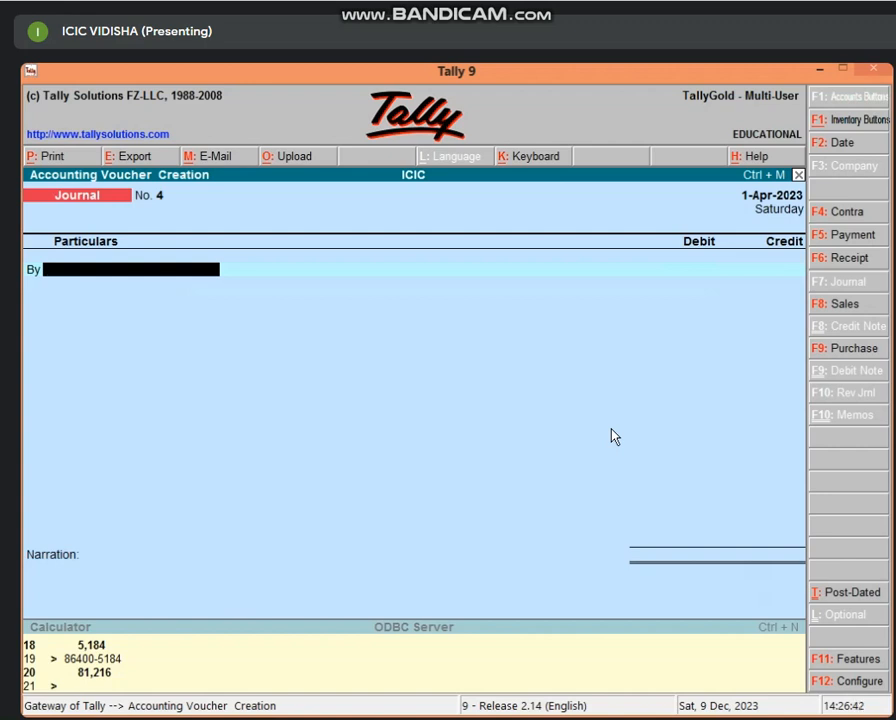
Step: Start a payment voucher and create the ledger LOSS BY THEFT A/C under Indirect Expenses for its debit entry
key(F5)
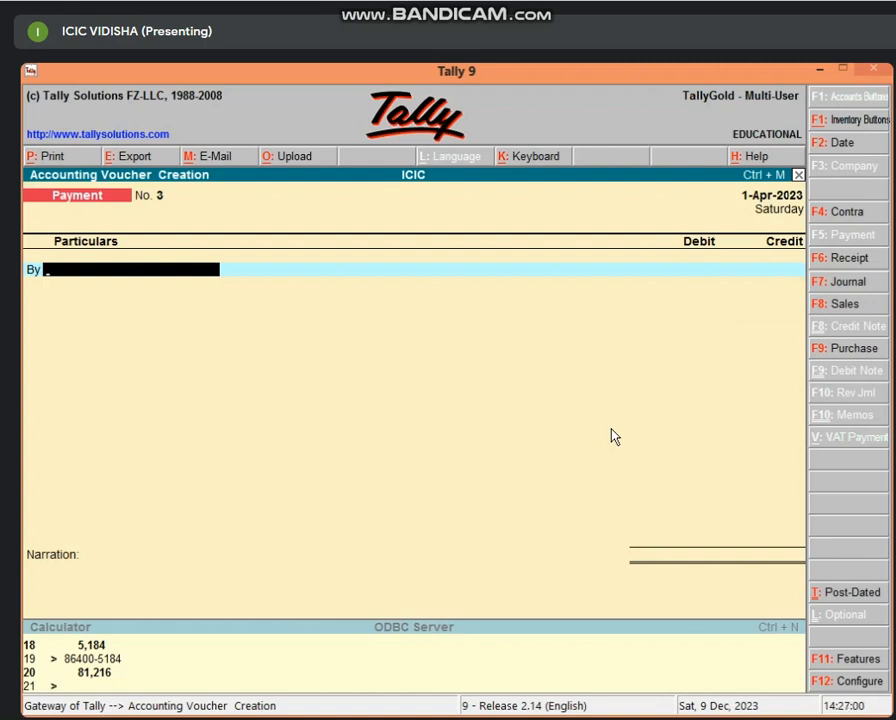
key(alt+c)
text(LOSS)
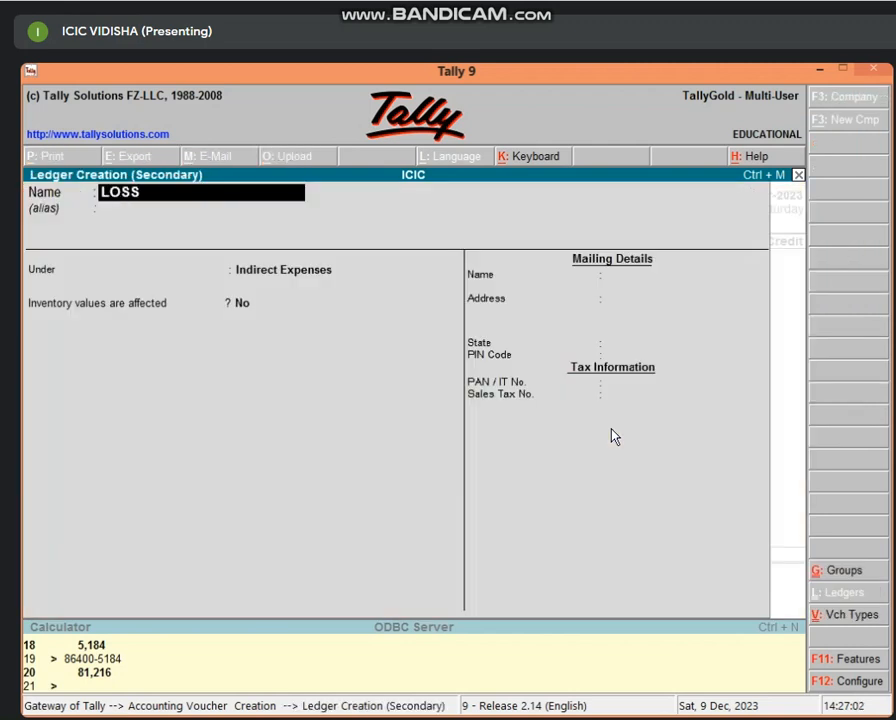
text( BY THEFT A/C)
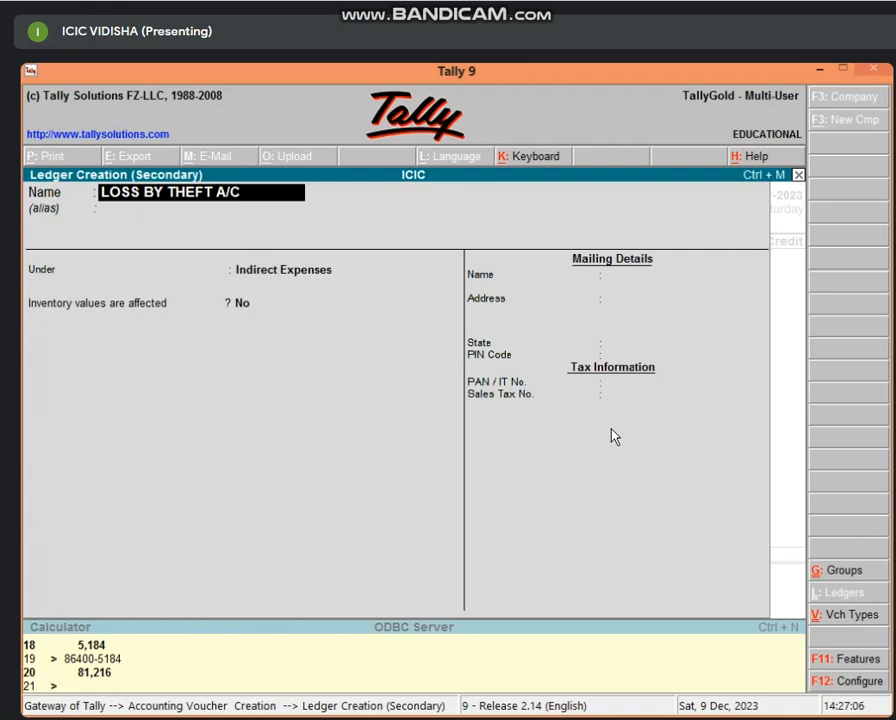
key(Return)
key(Return)
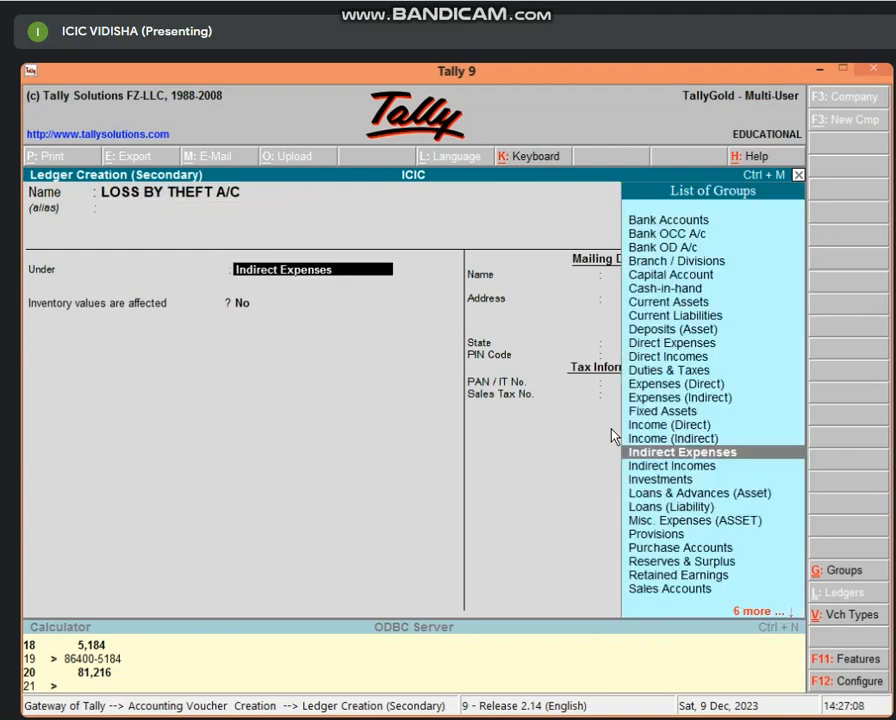
key(Return)
key(Return)
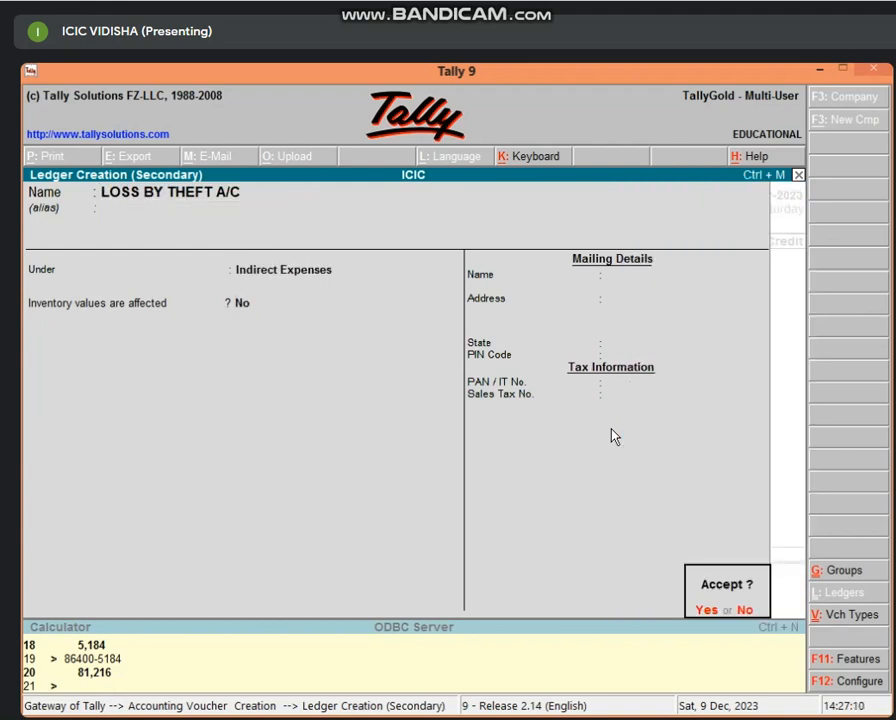
key(Return)
Step: Debit LOSS BY THEFT A/C and credit Cash with 5,000, and accept the payment voucher without a narration
text(5000)
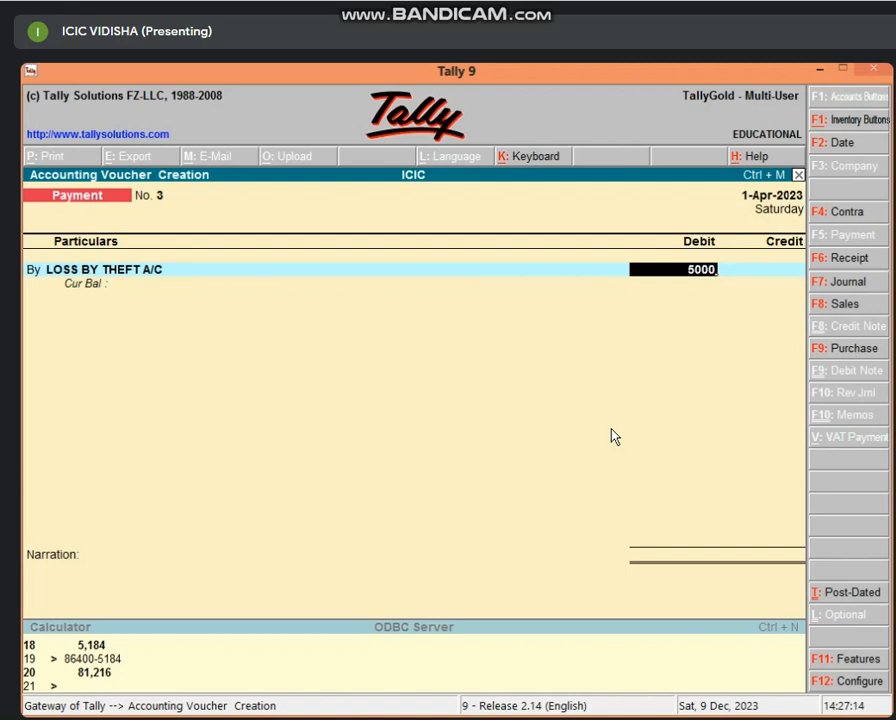
key(Return)
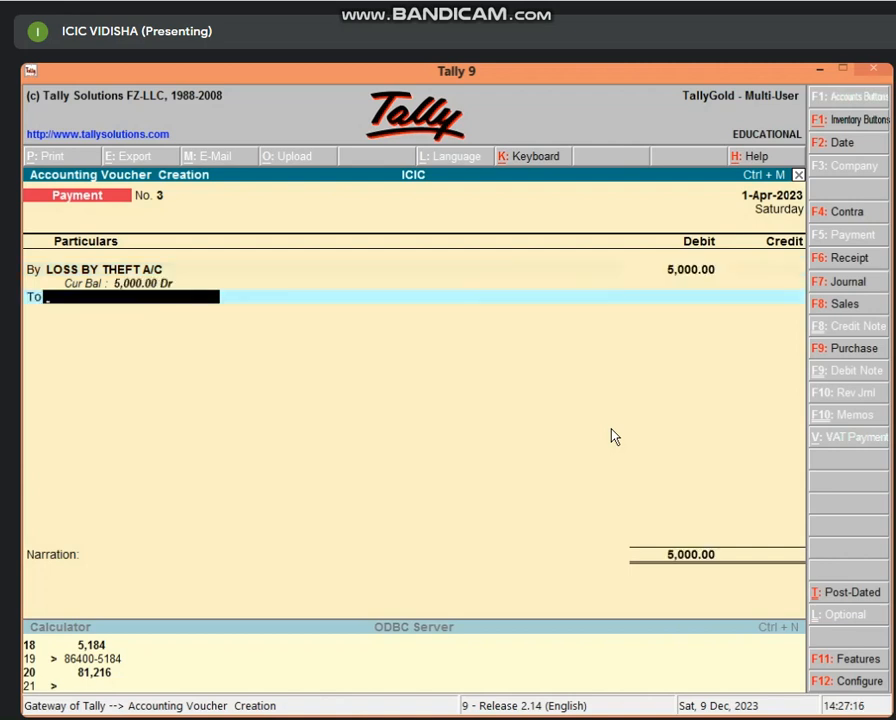
text(CAS)
key(Return)
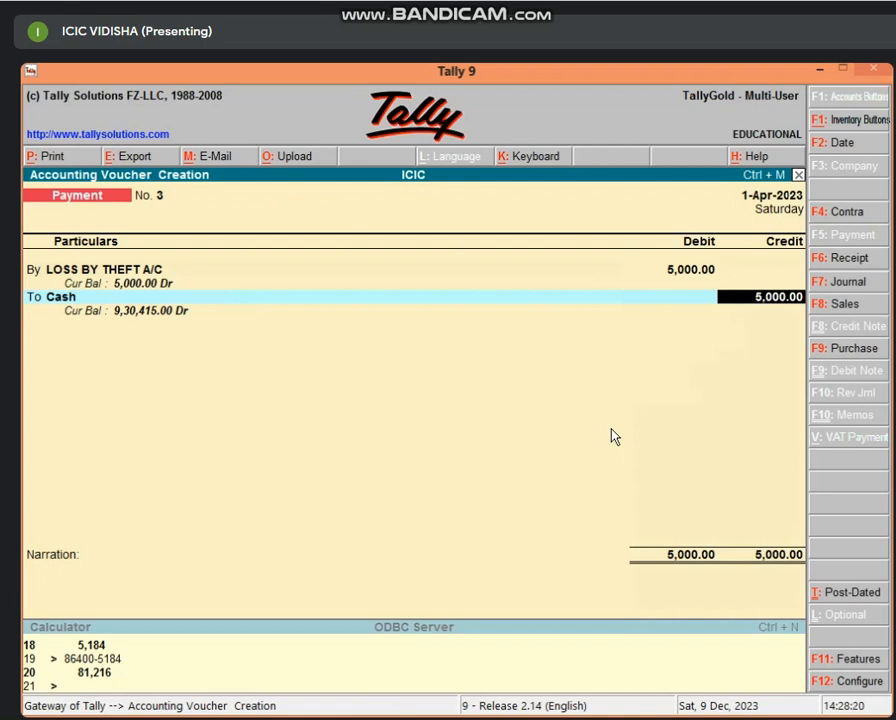
key(Return)
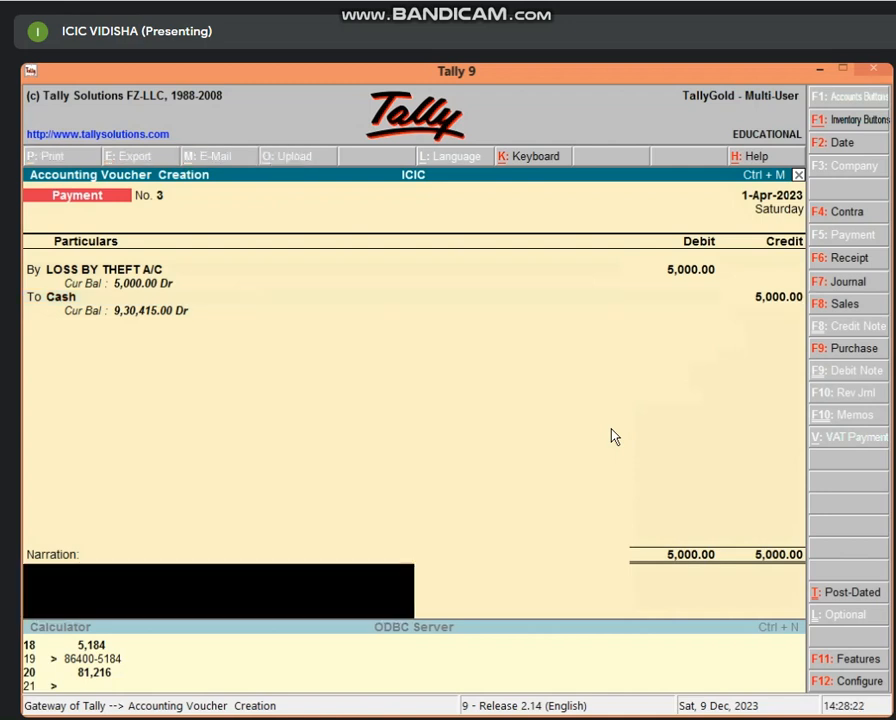
key(Return)
key(Return)
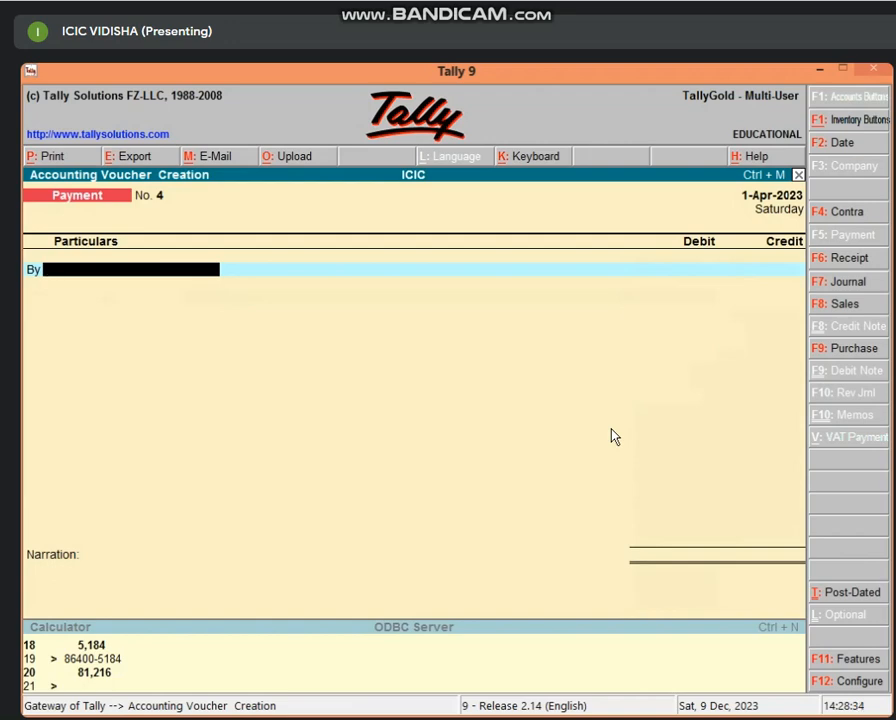
Step: Leave the blank payment voucher and quit Tally to return to the desktop
key(Escape)
key(Return)
key(Escape)
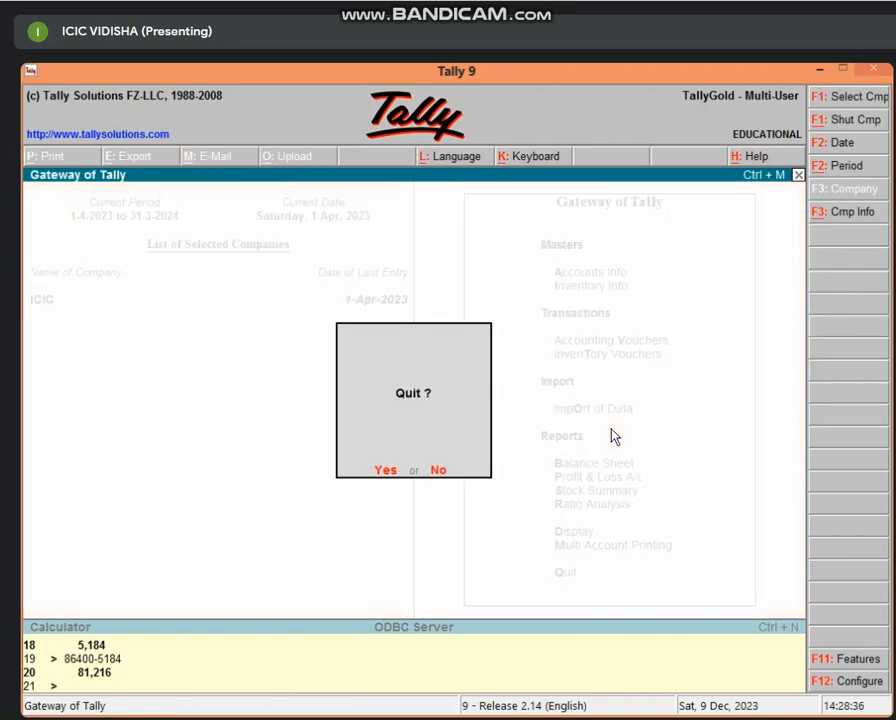
key(Return)
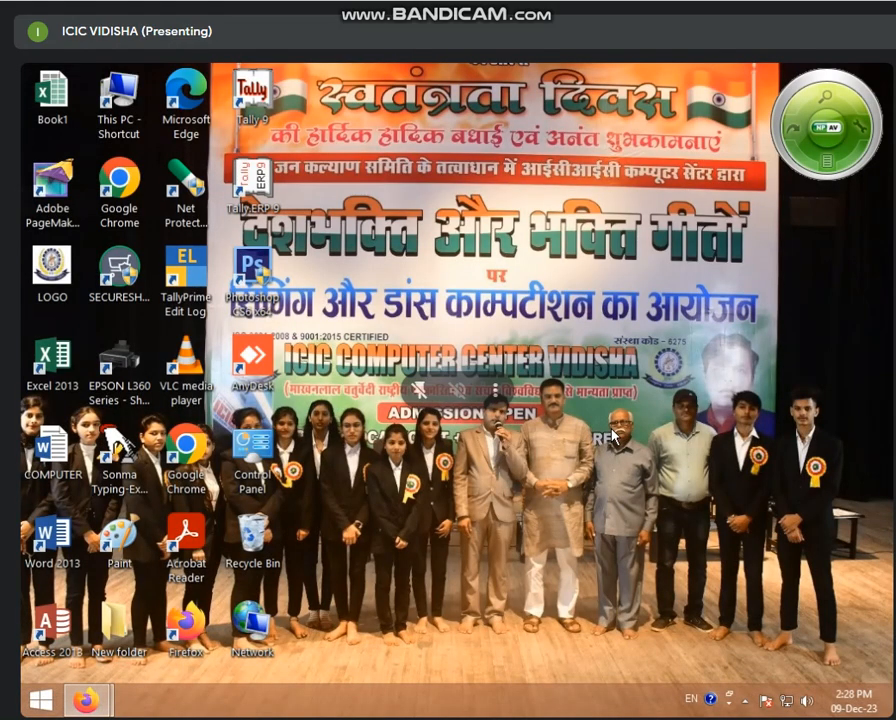
right_click(494, 306)
click(522, 350)
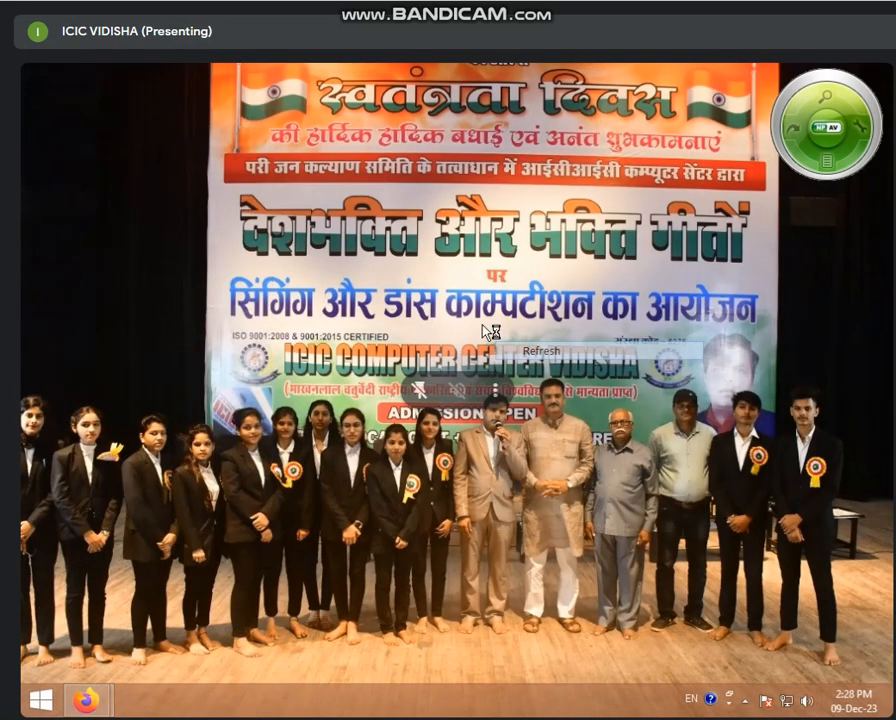
right_click(496, 312)
click(518, 357)
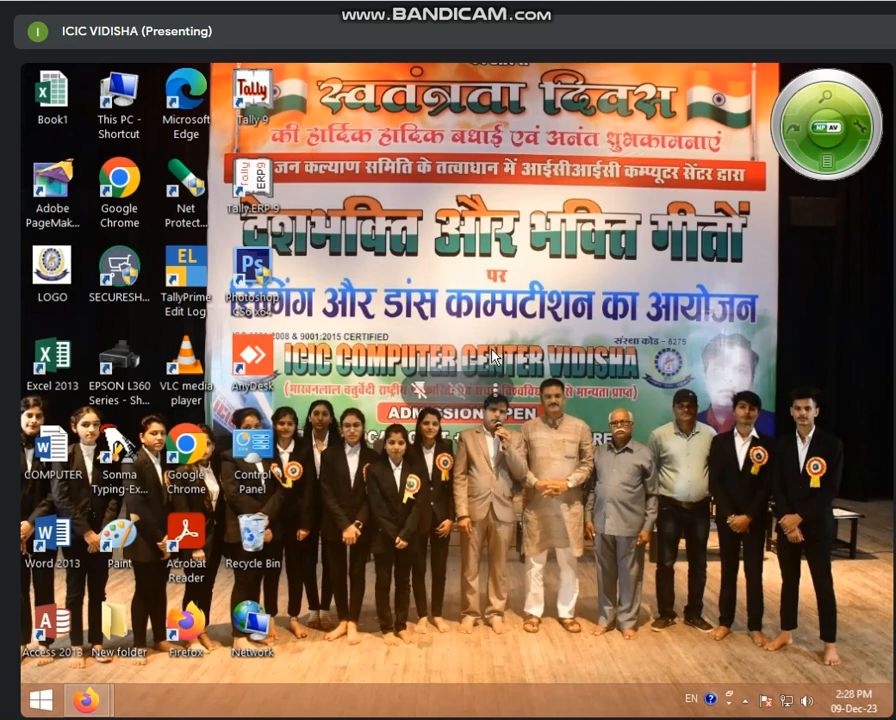